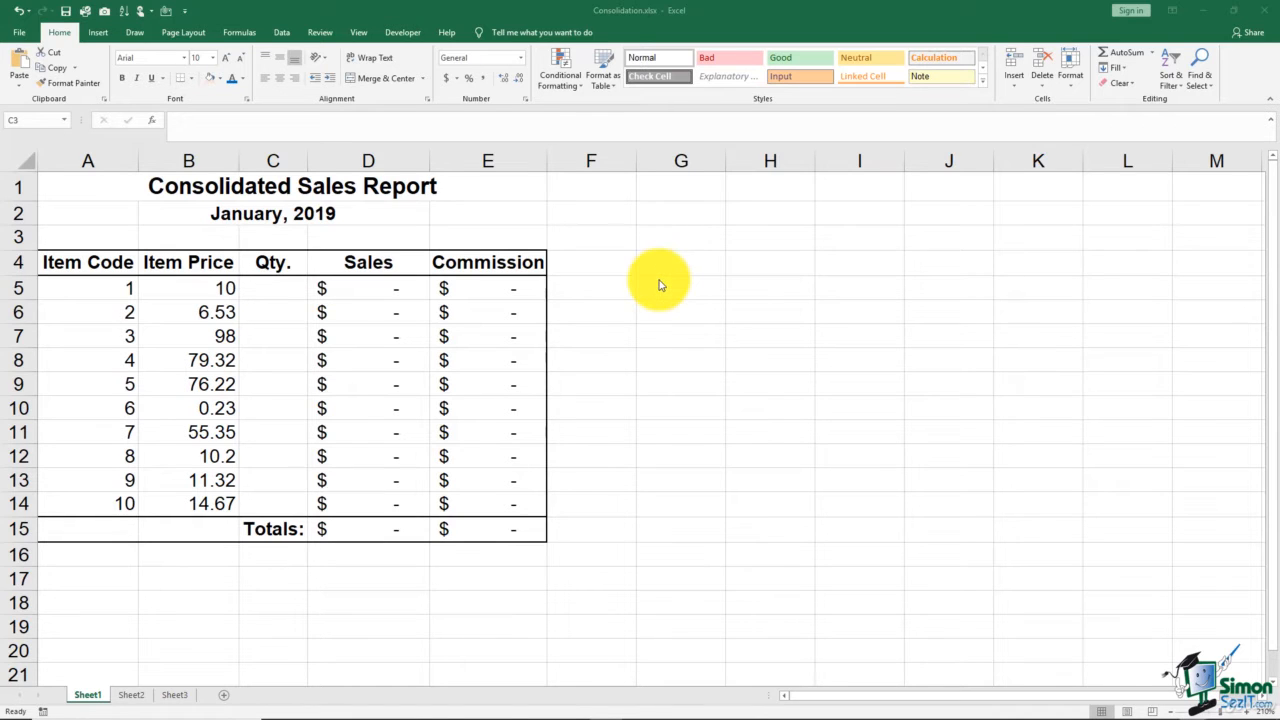
- Select the empty quantity cells C5:C14 of the consolidated sales report as the consolidation destination
click(657, 285)
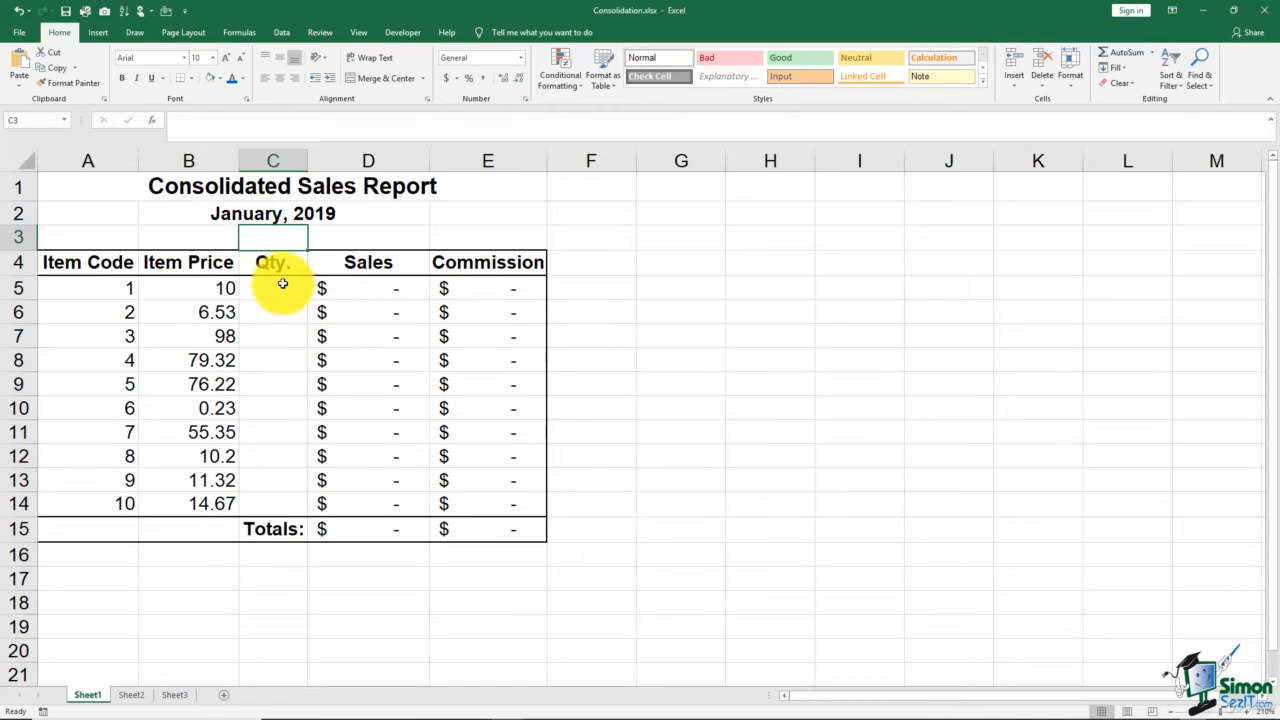
drag(283, 286, 274, 498)
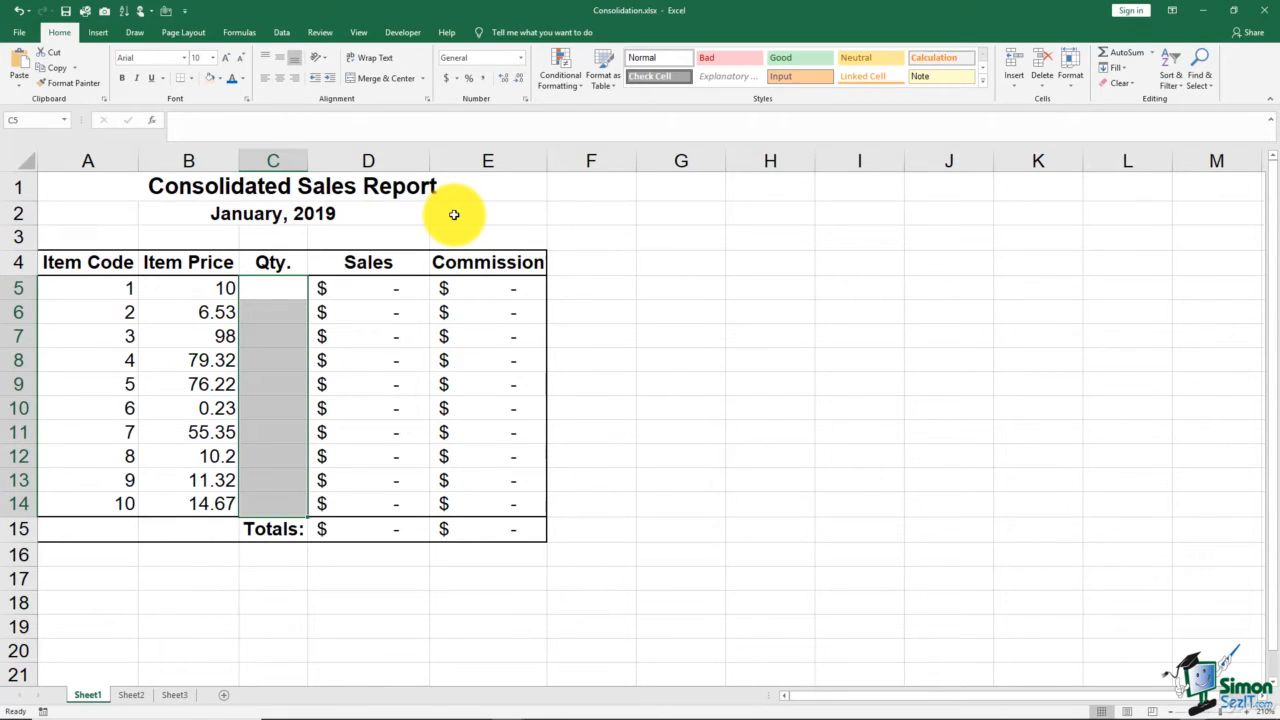
- Review the quantity column in the Monder.xlsx workbook, and return to Consolidation.xlsx
click(360, 34)
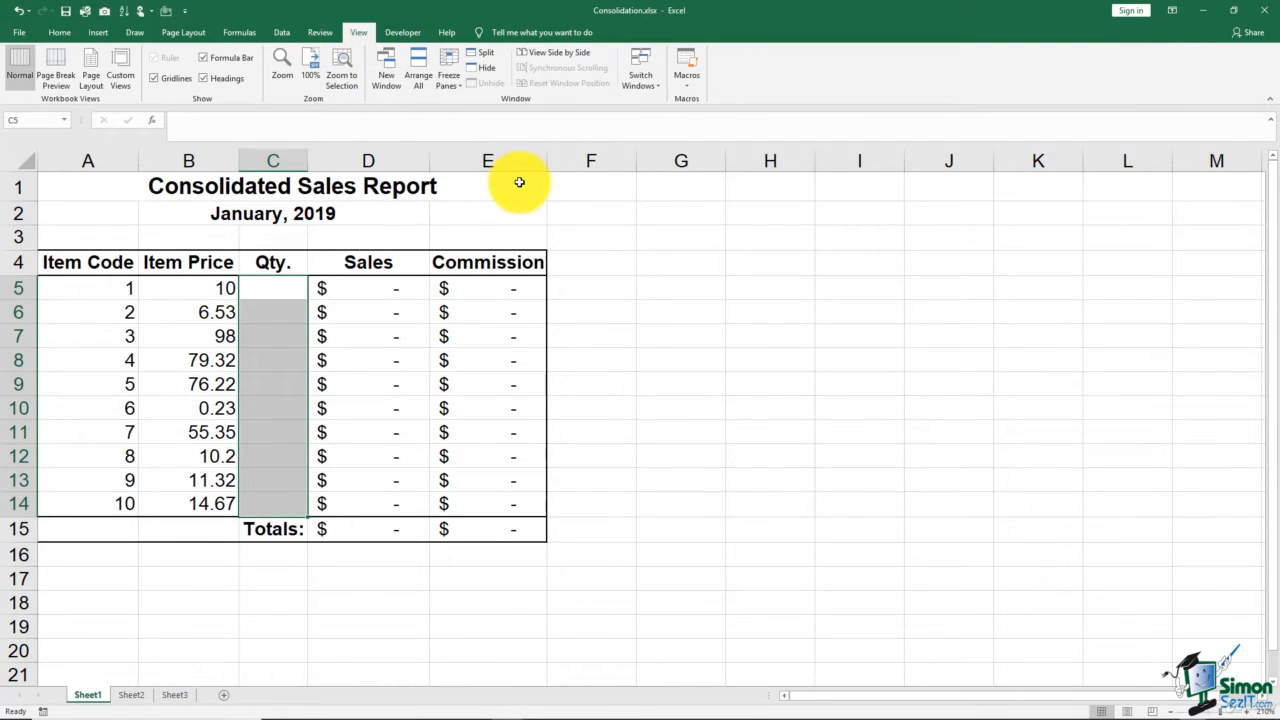
click(640, 82)
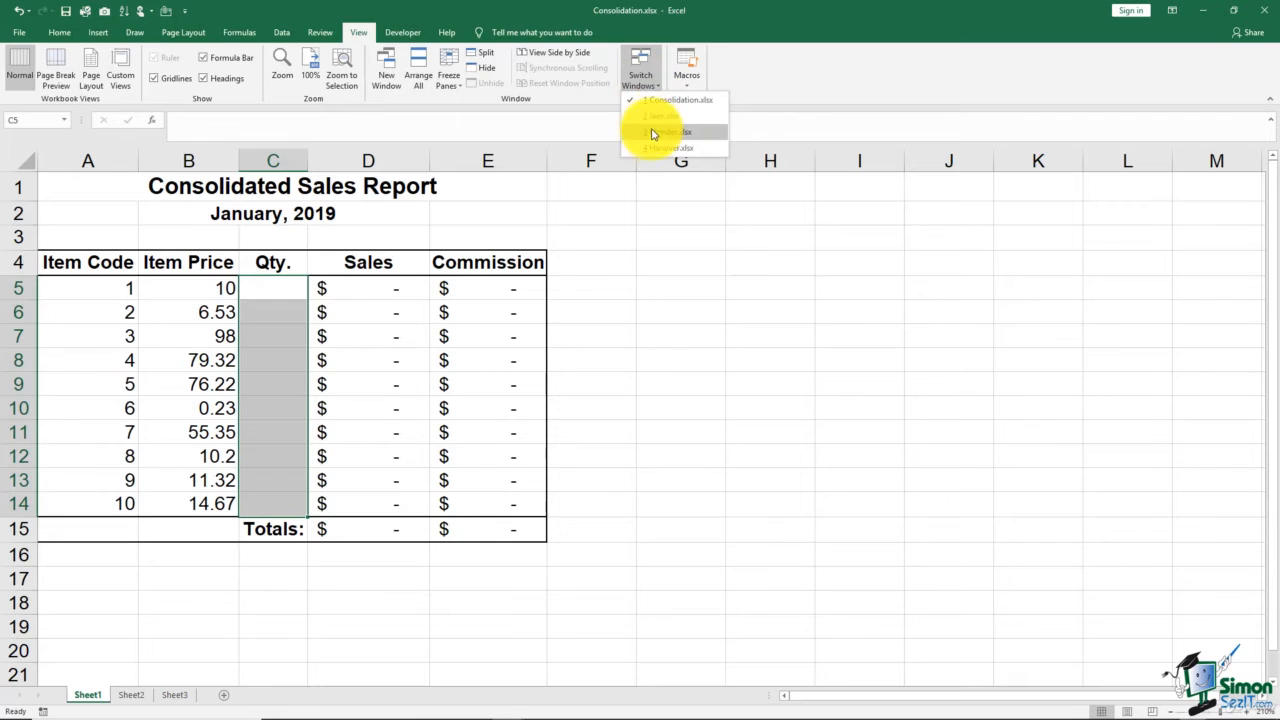
click(652, 140)
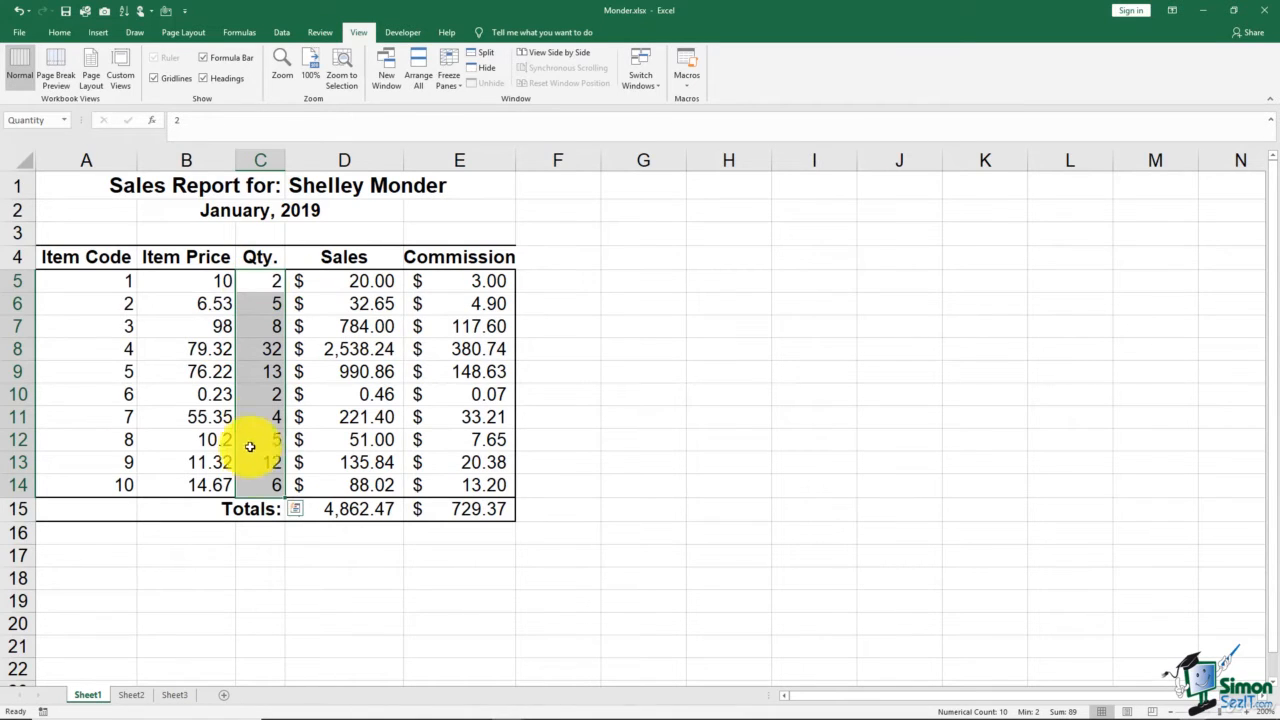
click(640, 75)
click(675, 104)
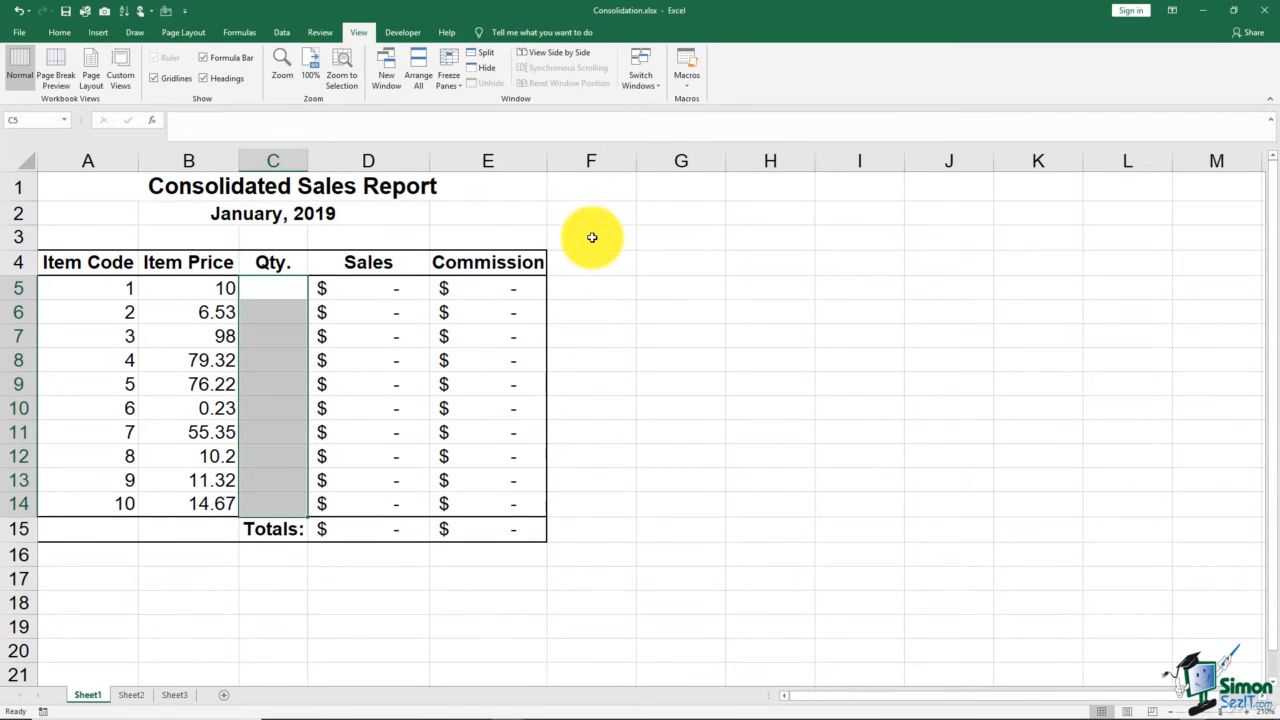
- Start a Consolidate operation on the selected quantity cells with Sum as the function, ready for the first reference
click(282, 35)
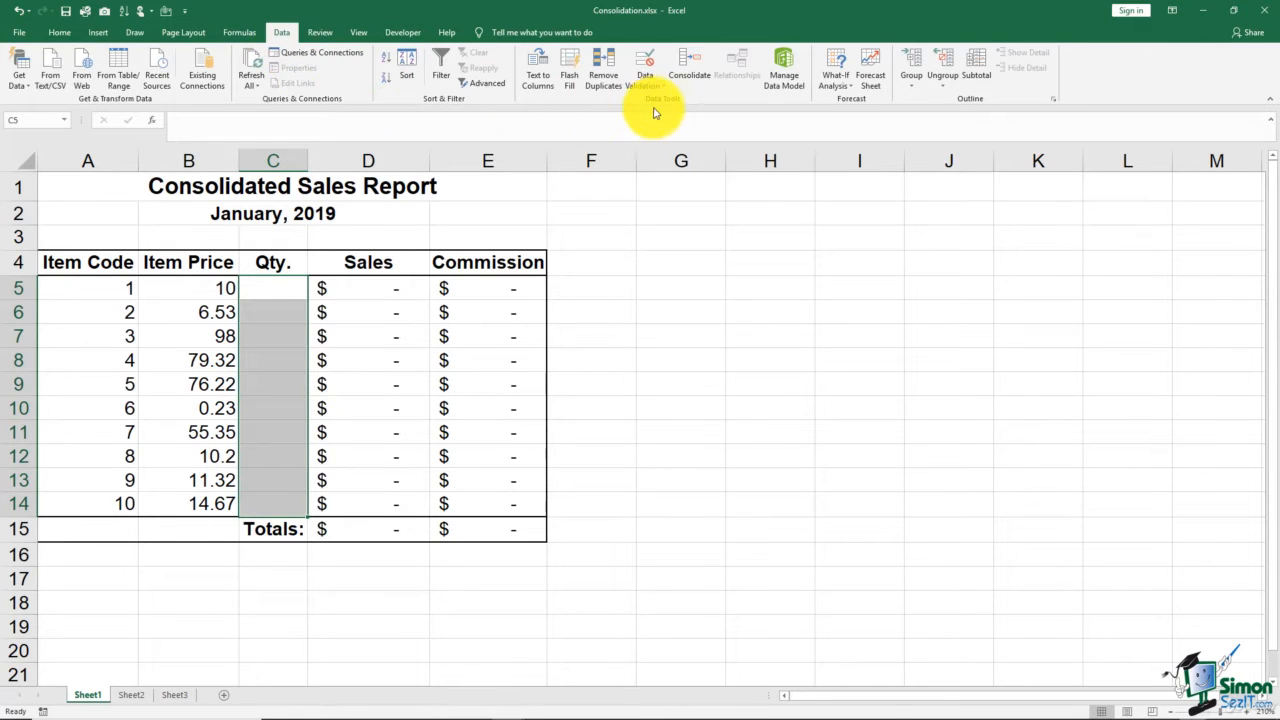
click(696, 77)
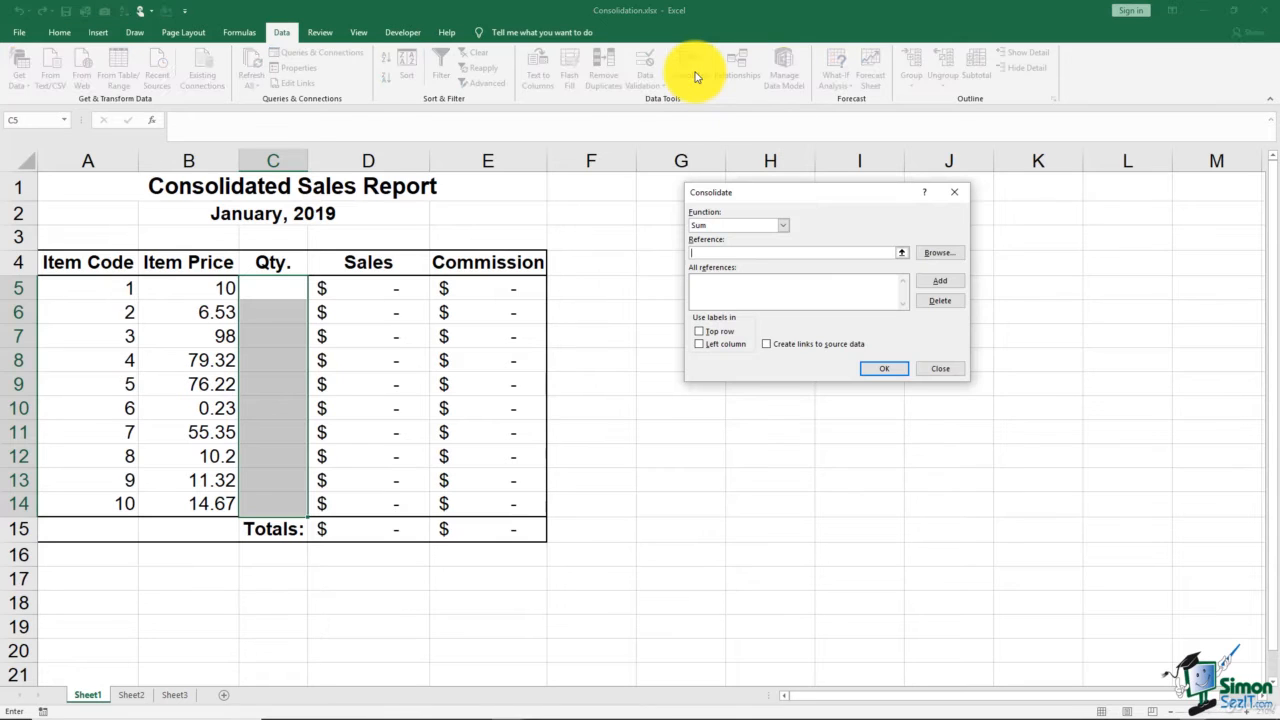
click(783, 226)
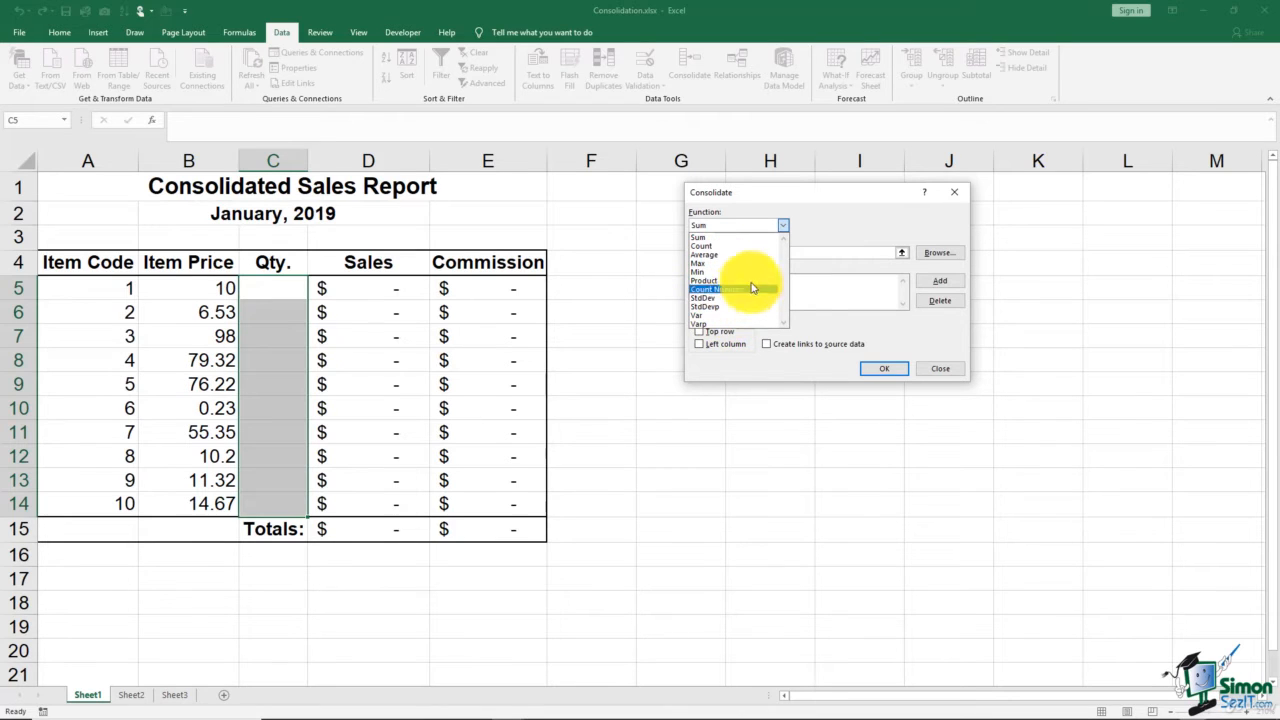
click(811, 224)
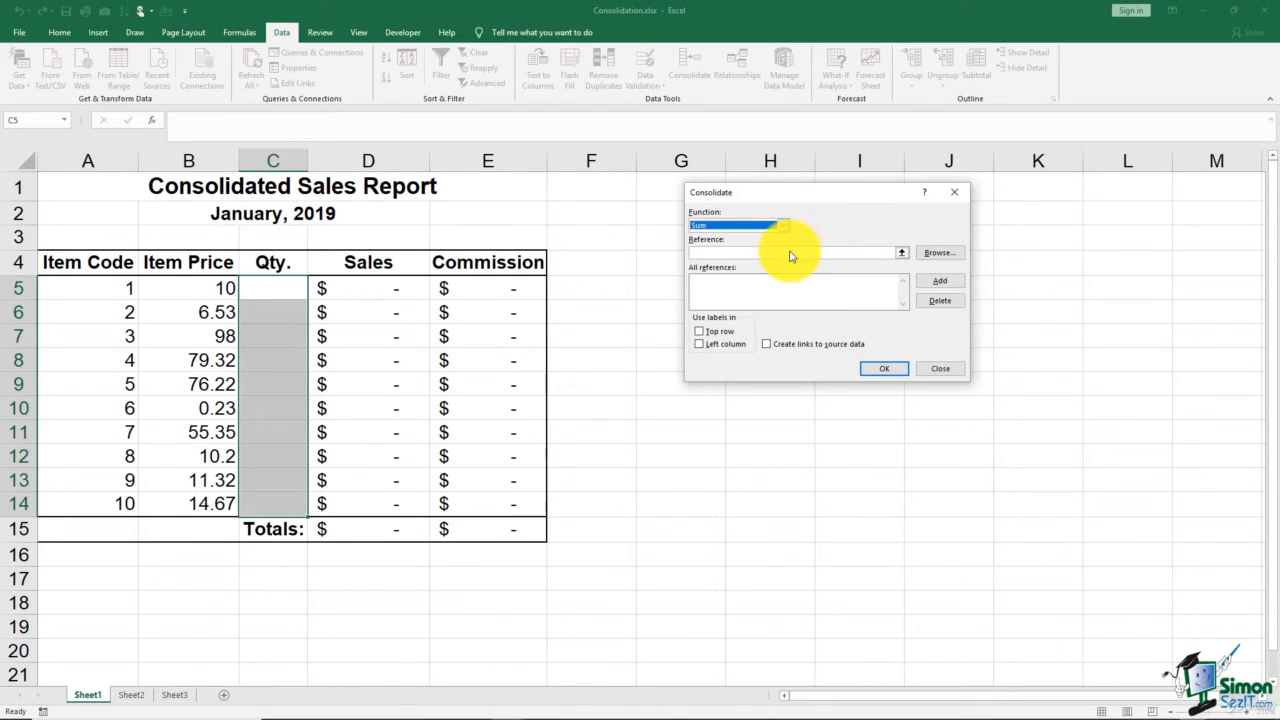
click(717, 253)
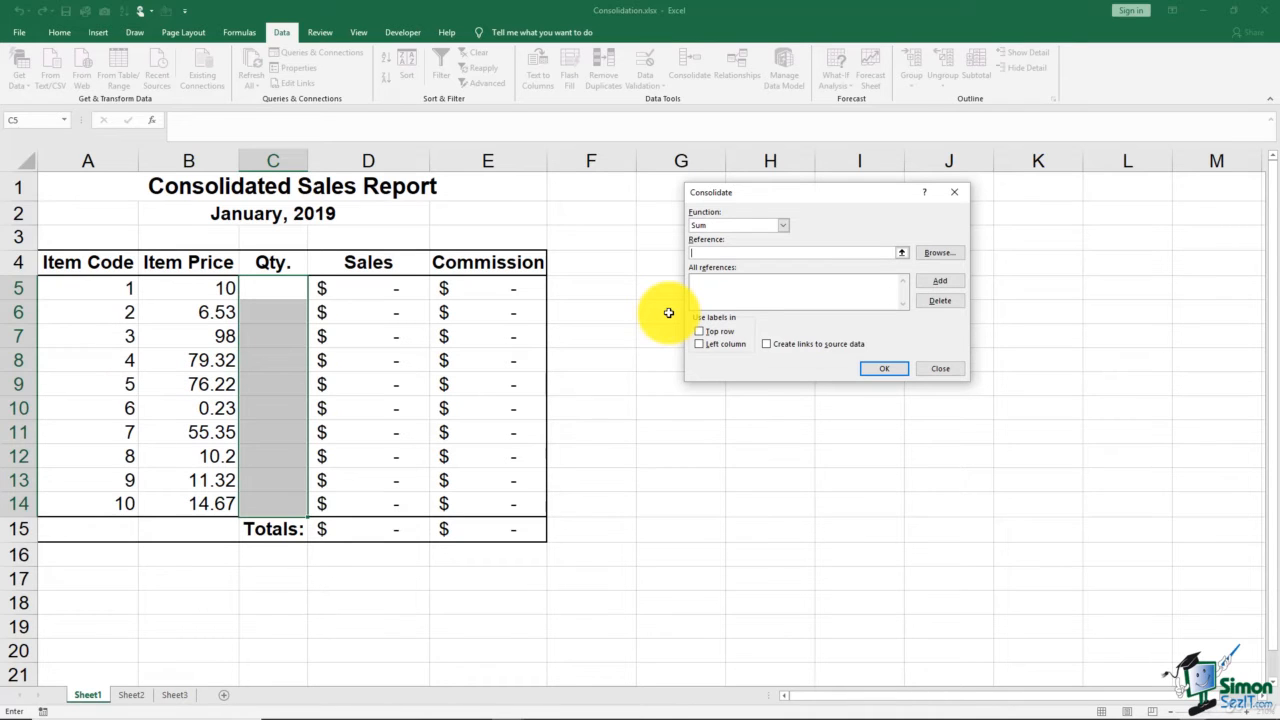
- Add quantity cells C5:C14 on Sheet1 of Jaen.xlsx to the consolidation references
click(360, 32)
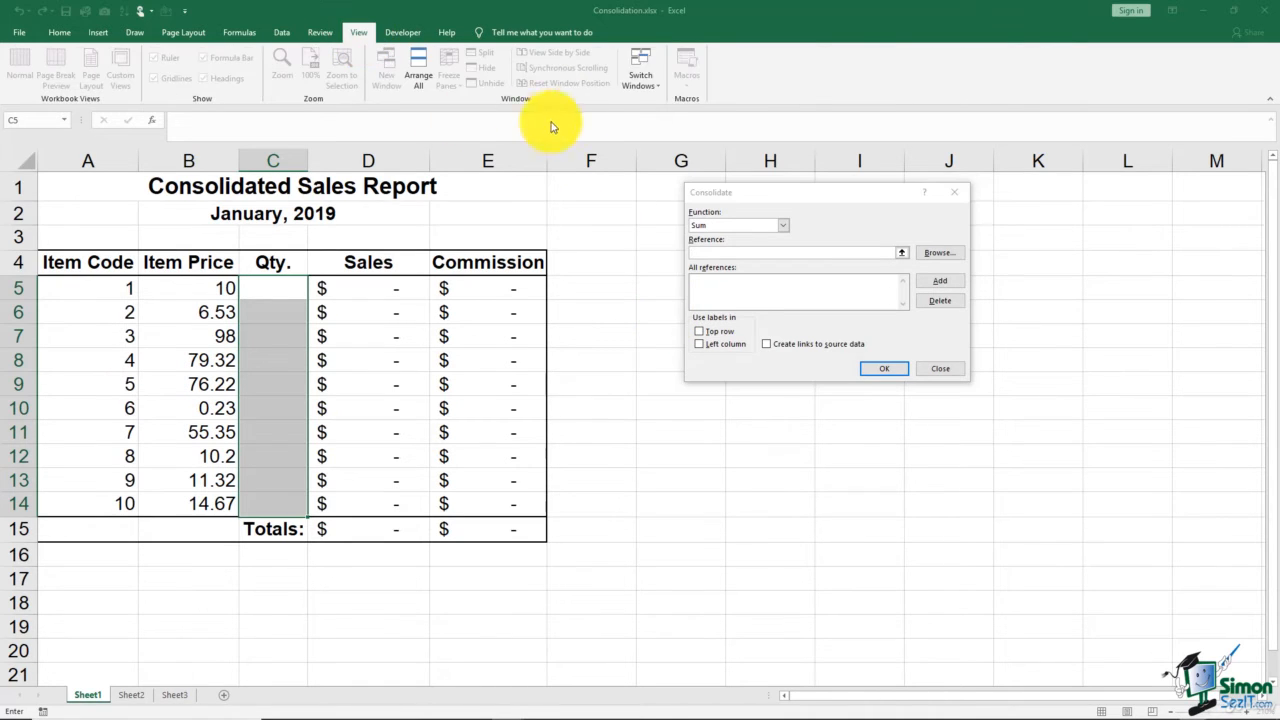
click(640, 78)
click(648, 120)
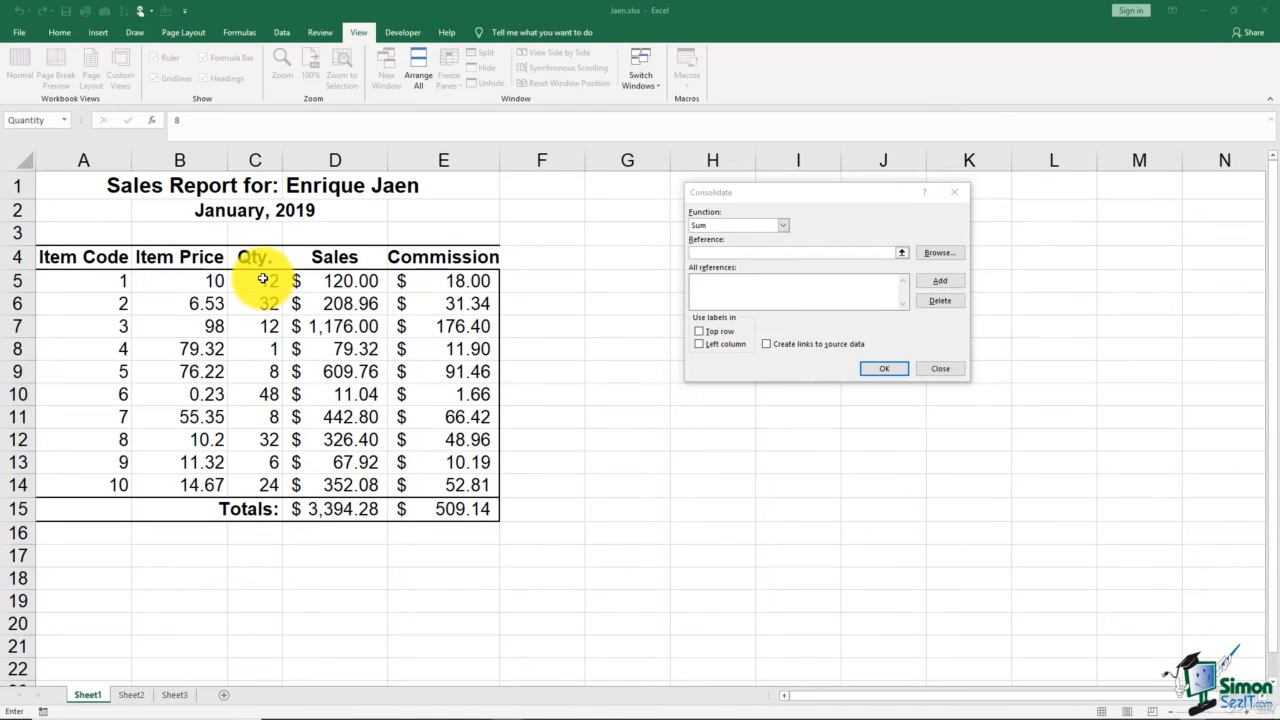
drag(262, 279, 250, 485)
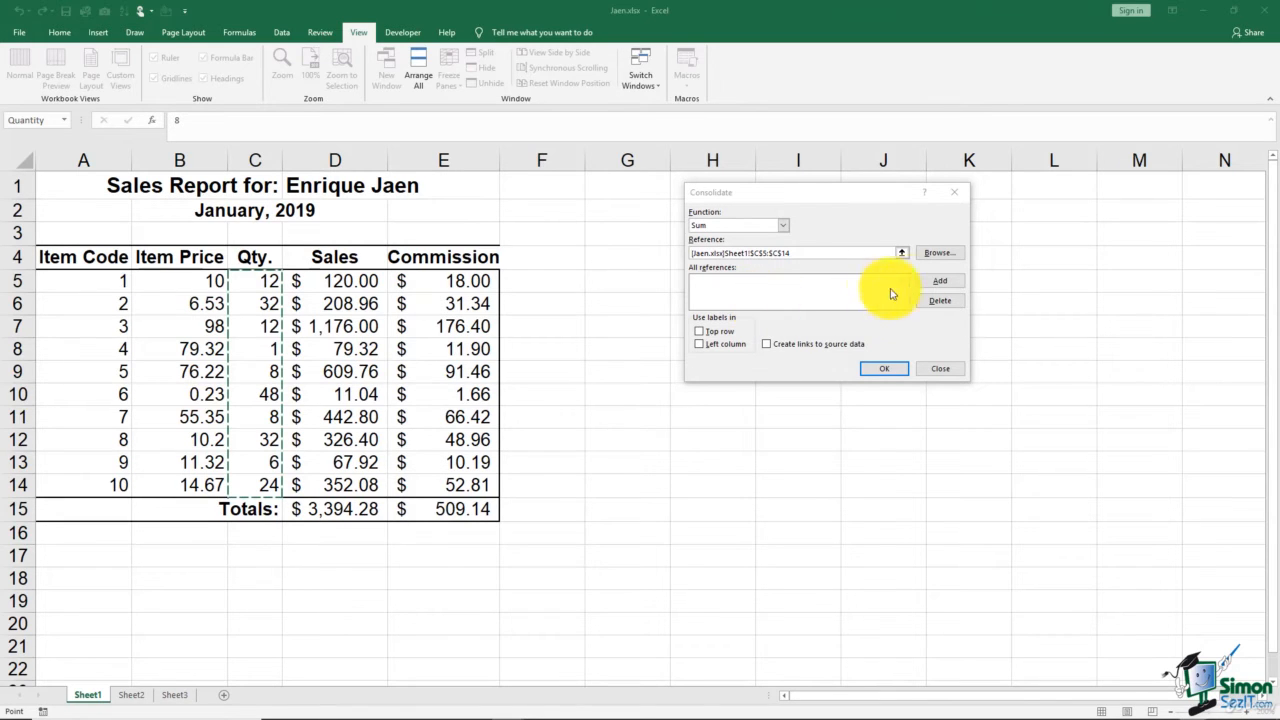
click(937, 283)
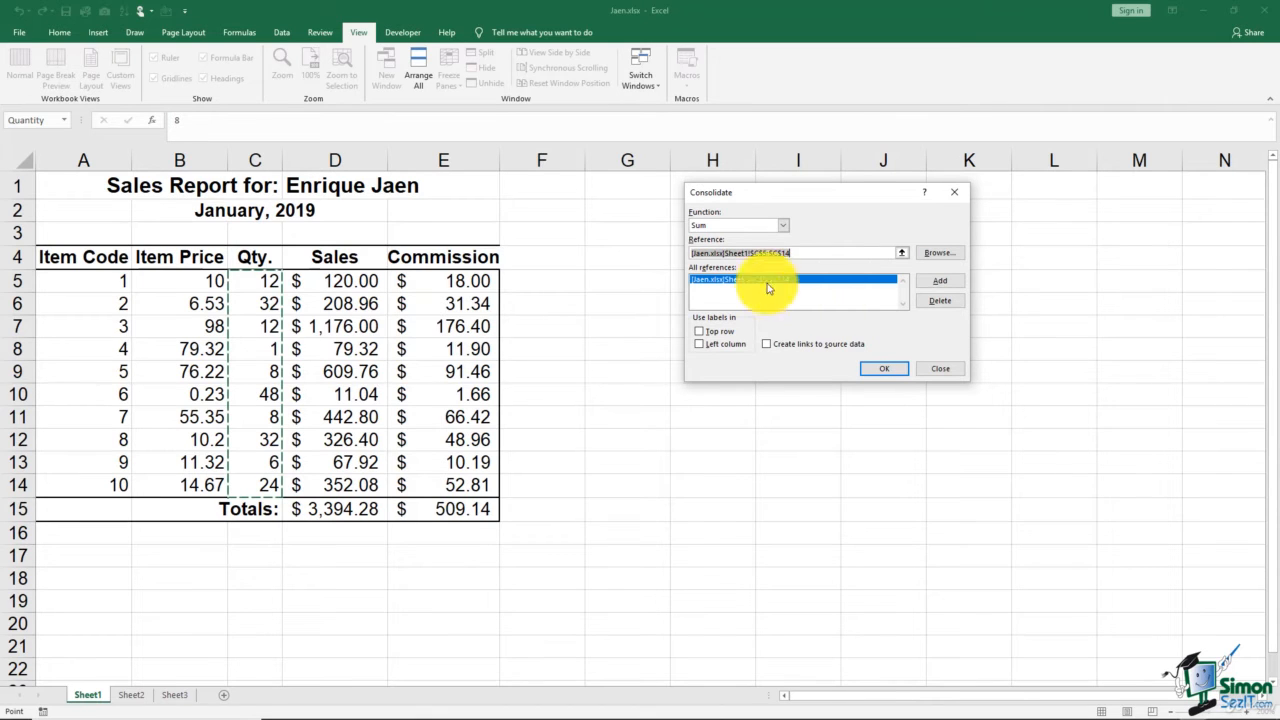
- Add quantity cells C5:C14 on Sheet1 of Monder.xlsx to the consolidation references
click(640, 78)
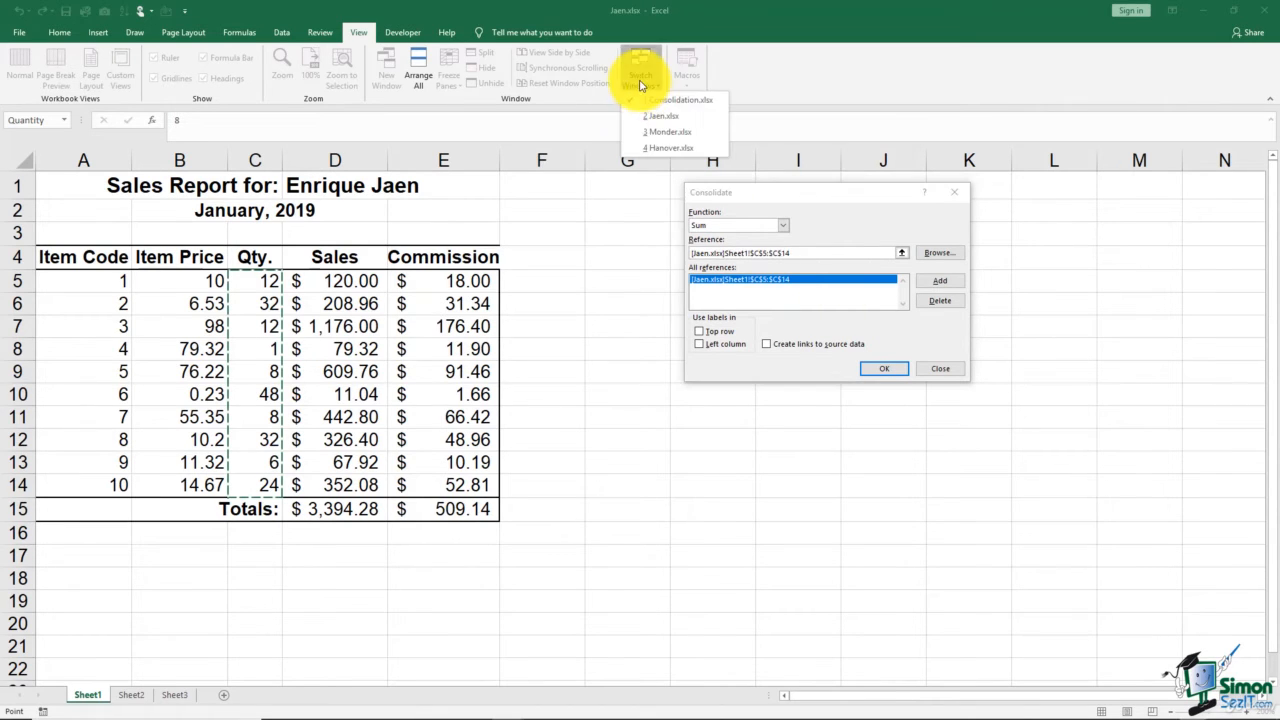
click(658, 131)
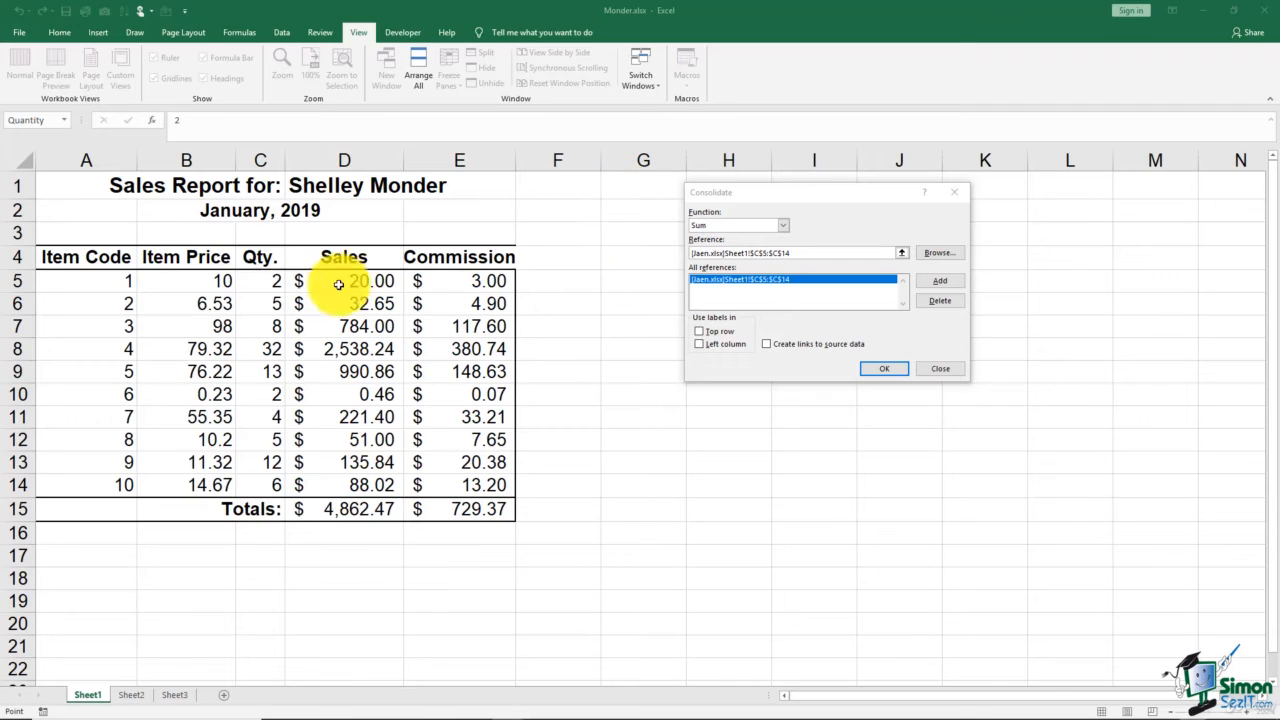
drag(263, 284, 265, 484)
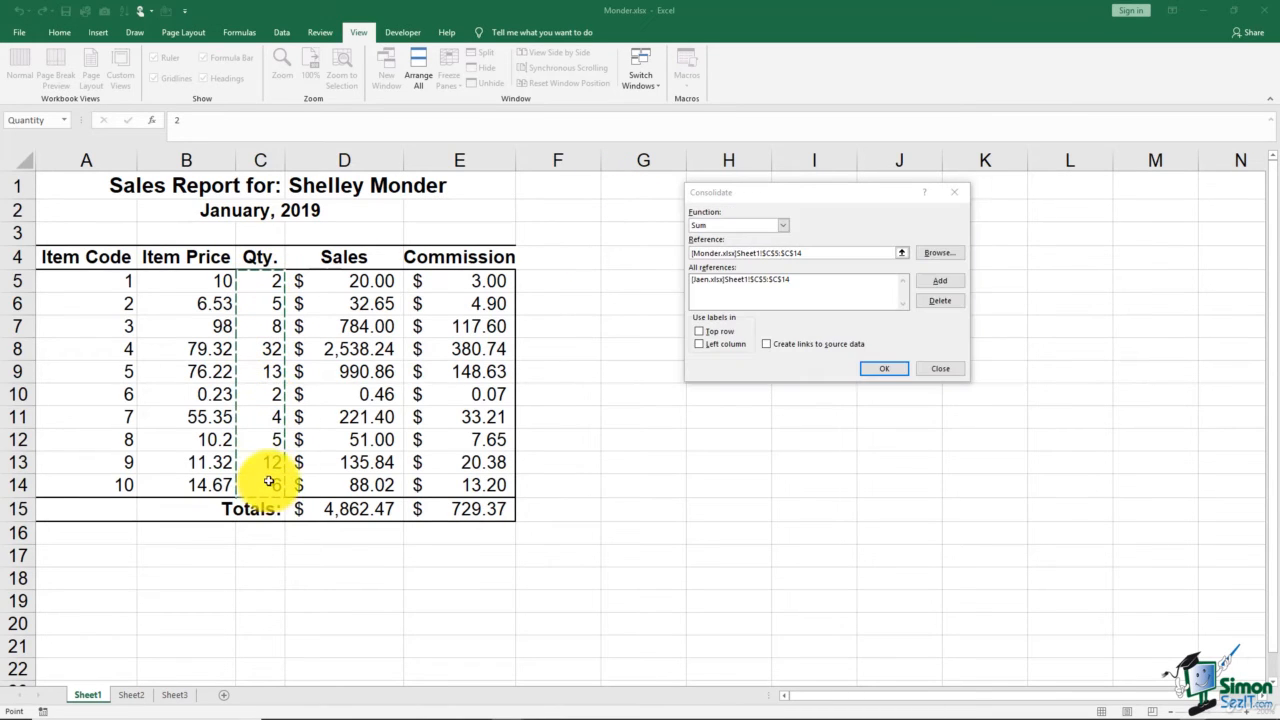
click(930, 281)
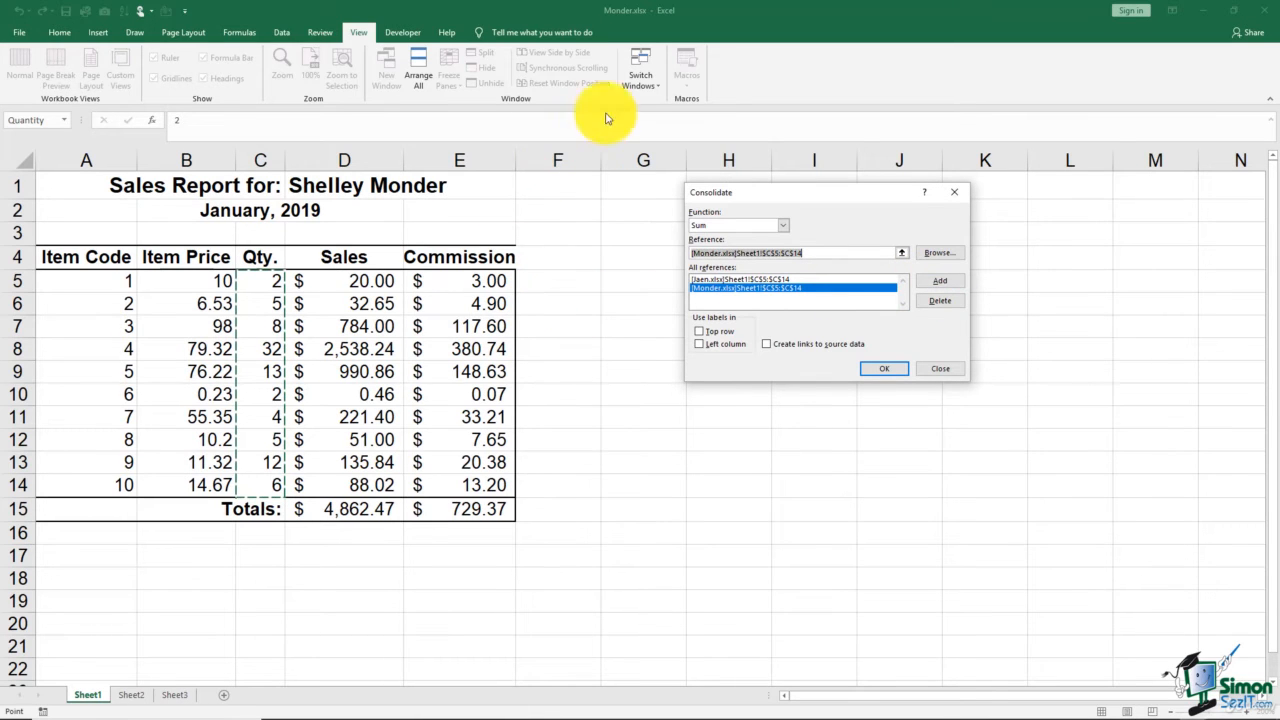
- Add quantity cells C5:C14 on Sheet1 of Hanover.xlsx to the consolidation references and run the consolidation
click(638, 78)
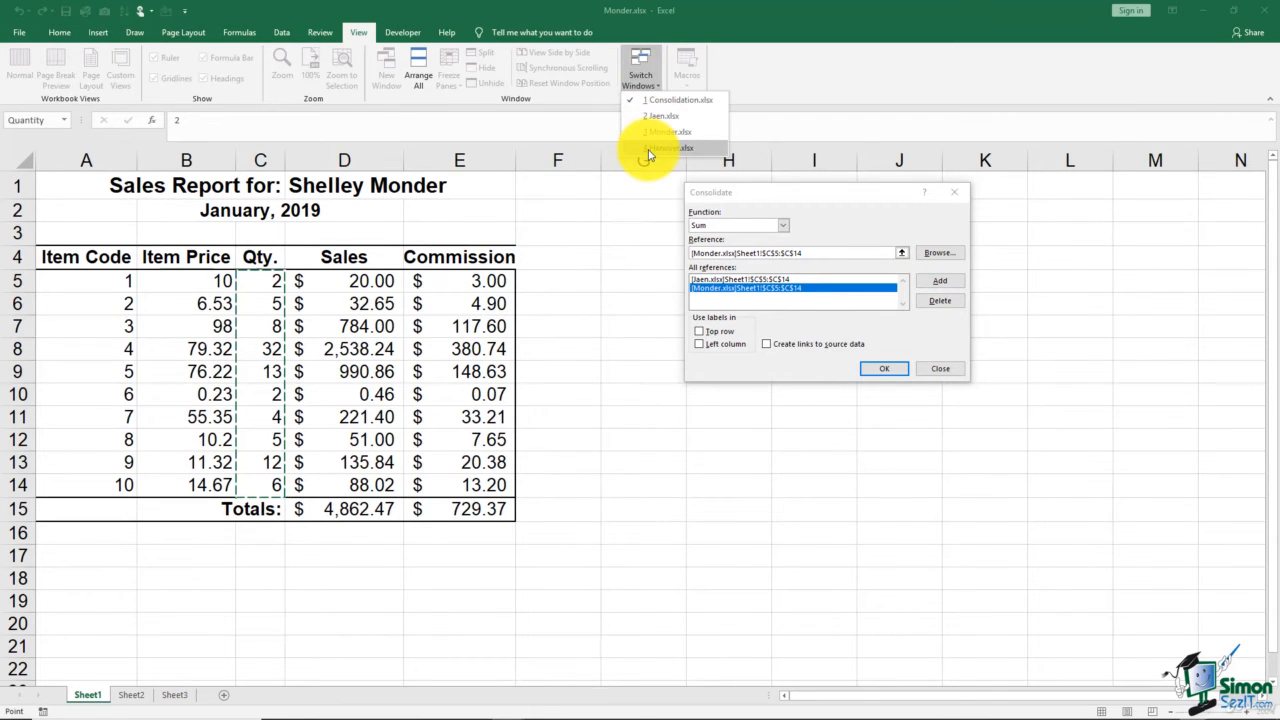
click(648, 150)
drag(263, 279, 253, 482)
click(937, 284)
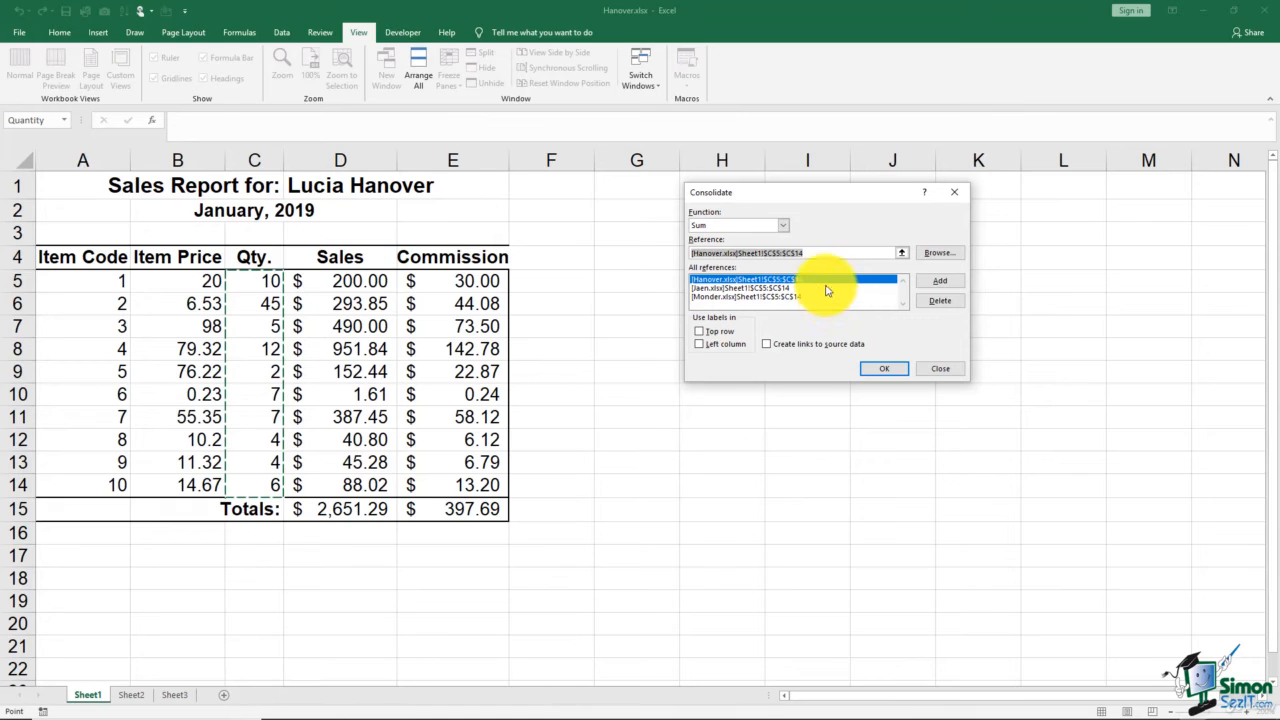
click(877, 370)
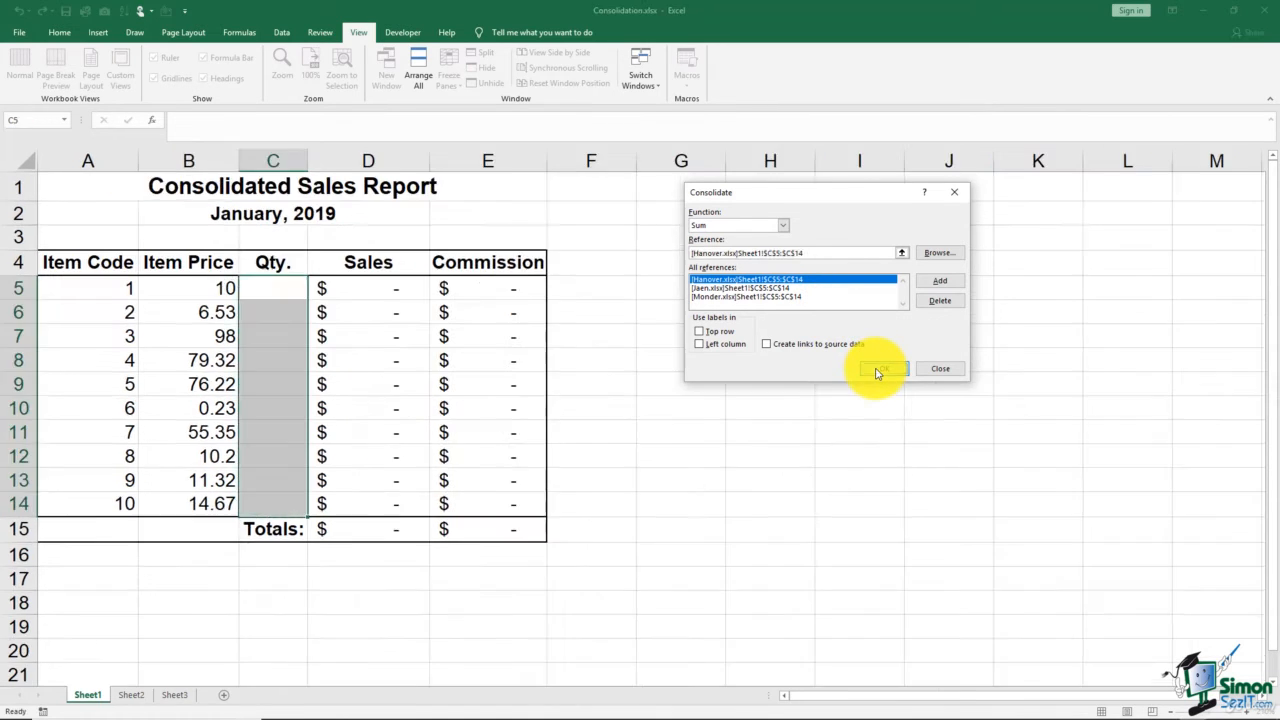
- Examine the consolidated quantities in C5:C14 of the Consolidation.xlsx report
click(640, 72)
click(660, 115)
click(685, 364)
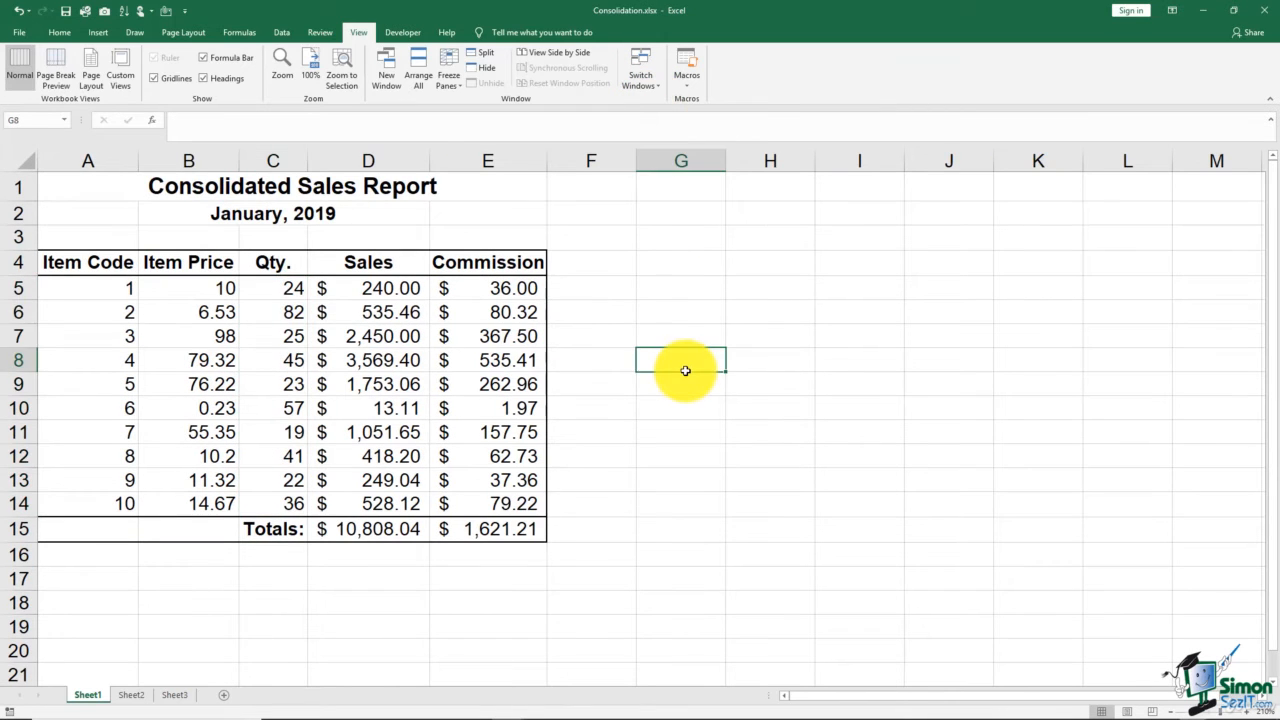
drag(284, 288, 282, 501)
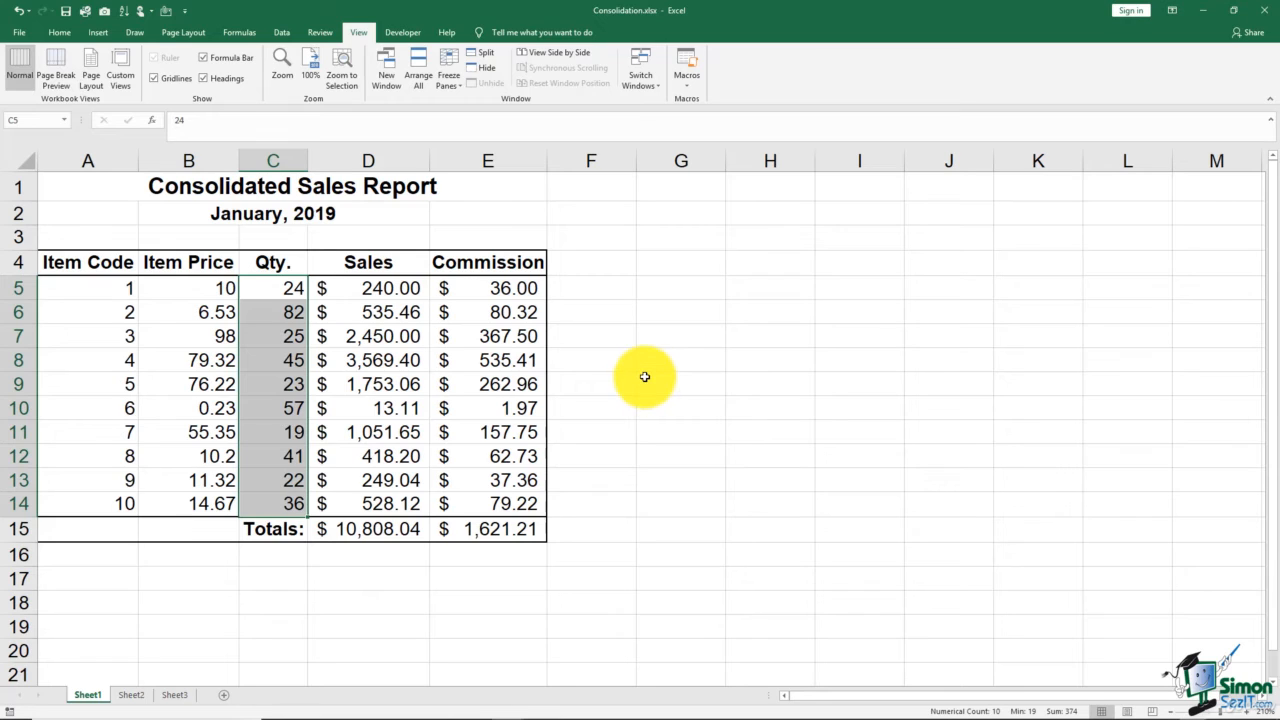
click(649, 340)
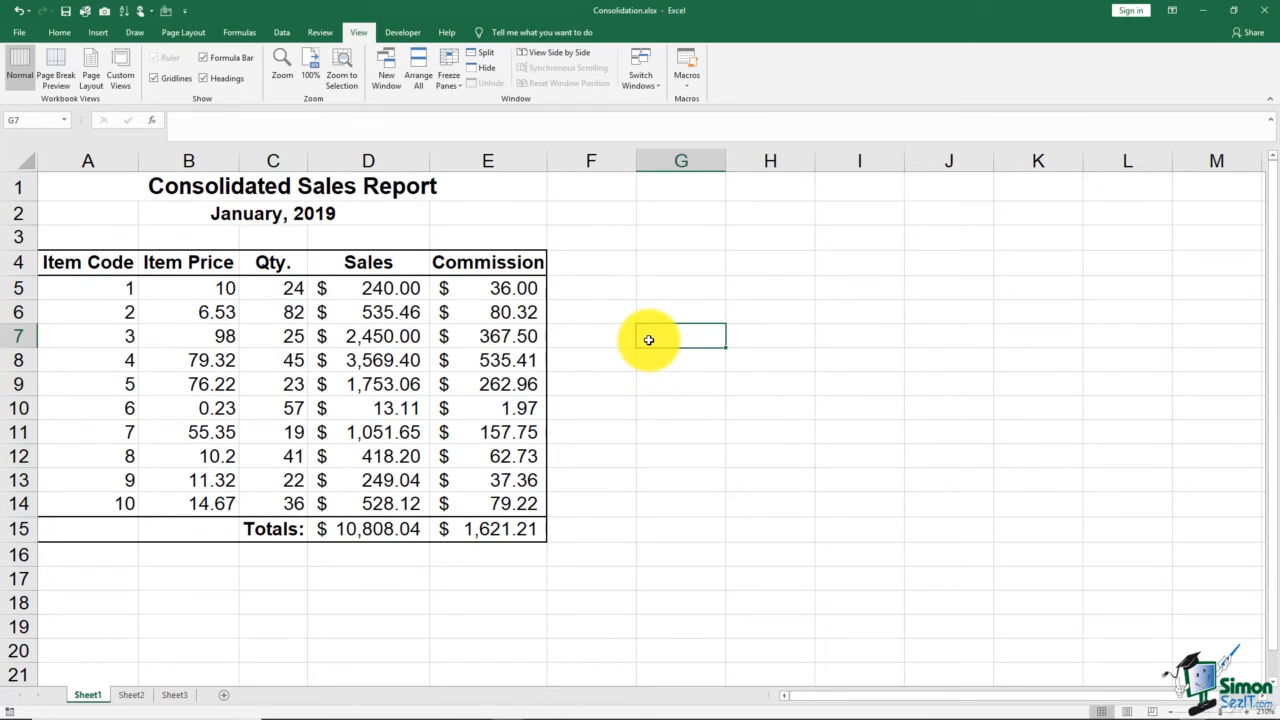
- Consolidate quantity cells C5:C14 again from the same three references, this time creating links to the source data
click(271, 287)
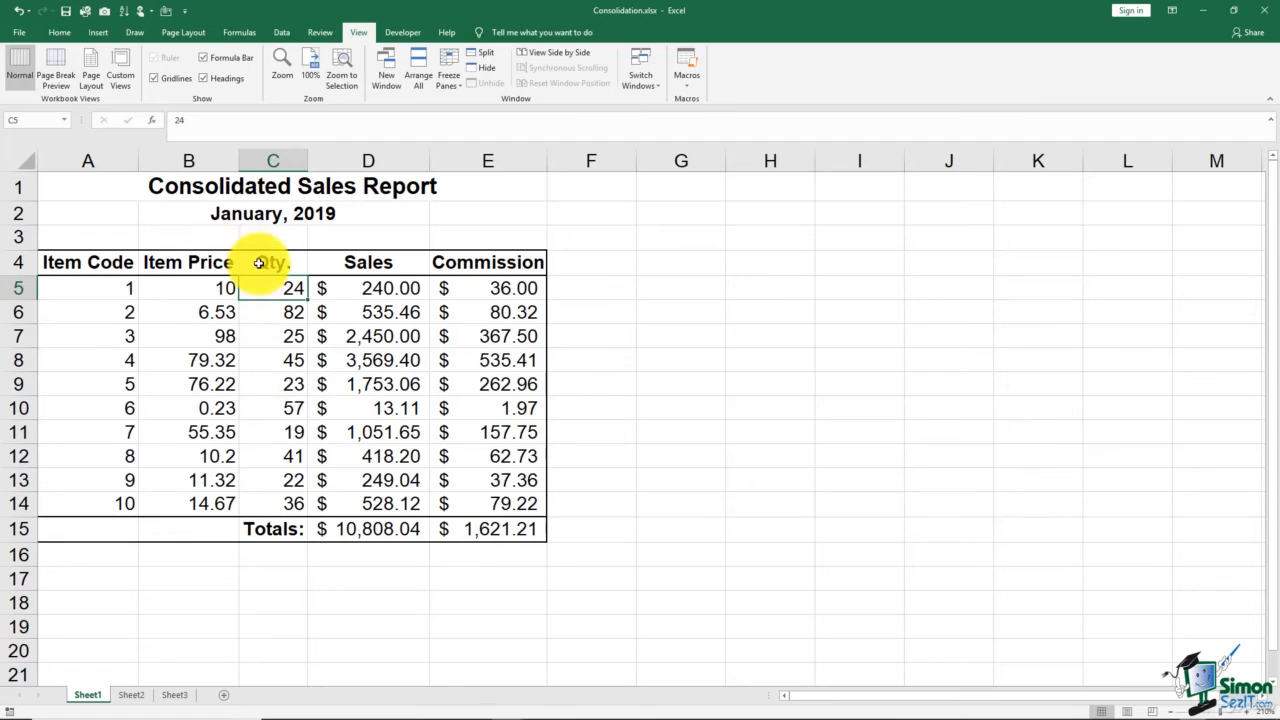
drag(271, 289, 254, 502)
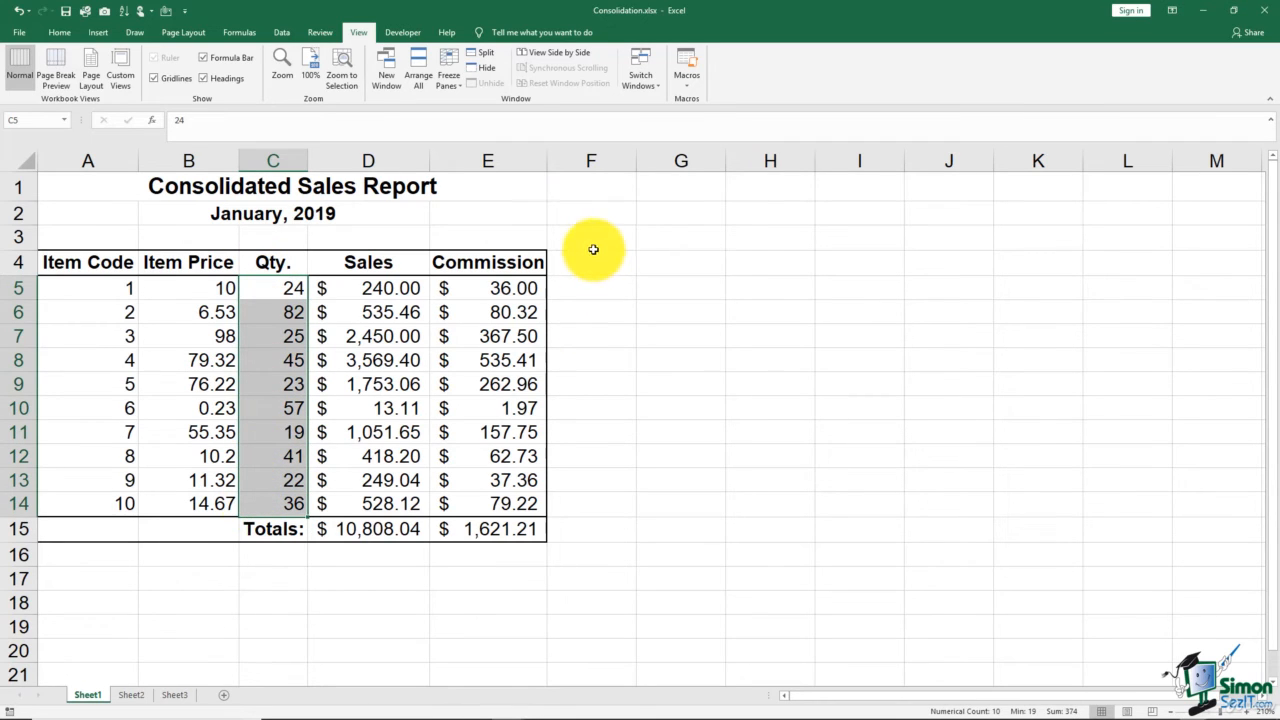
click(284, 32)
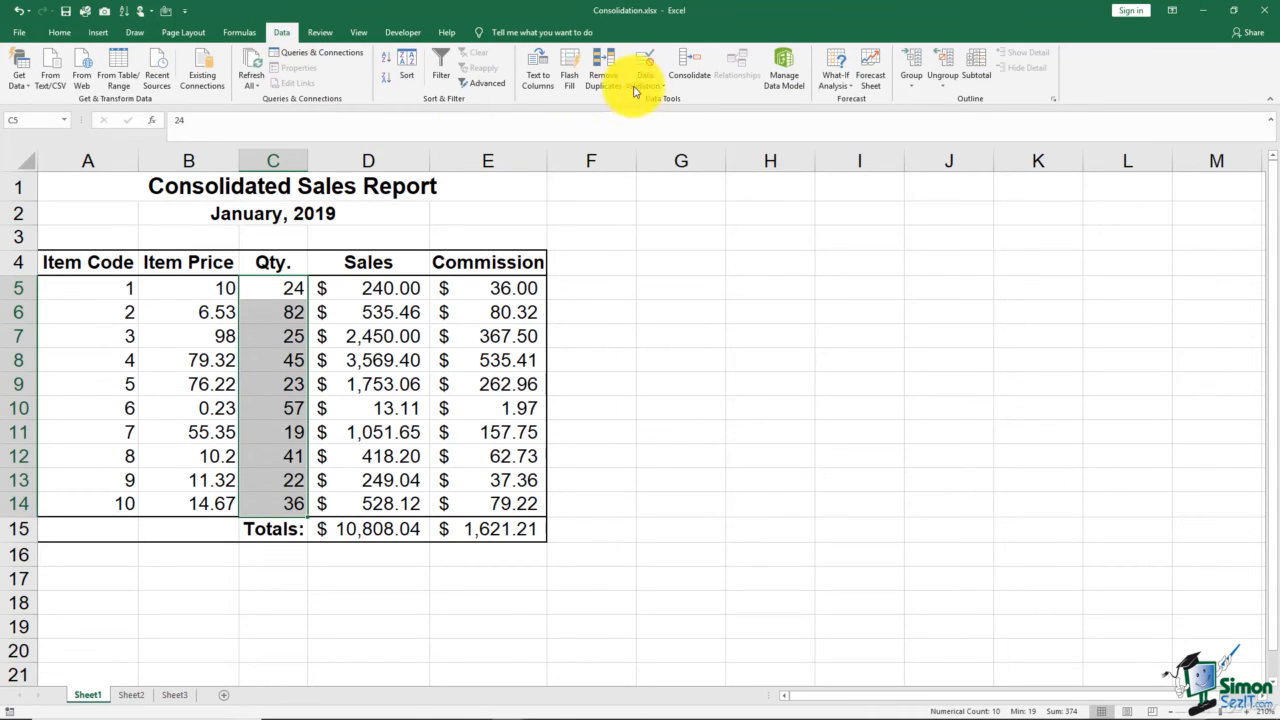
click(688, 78)
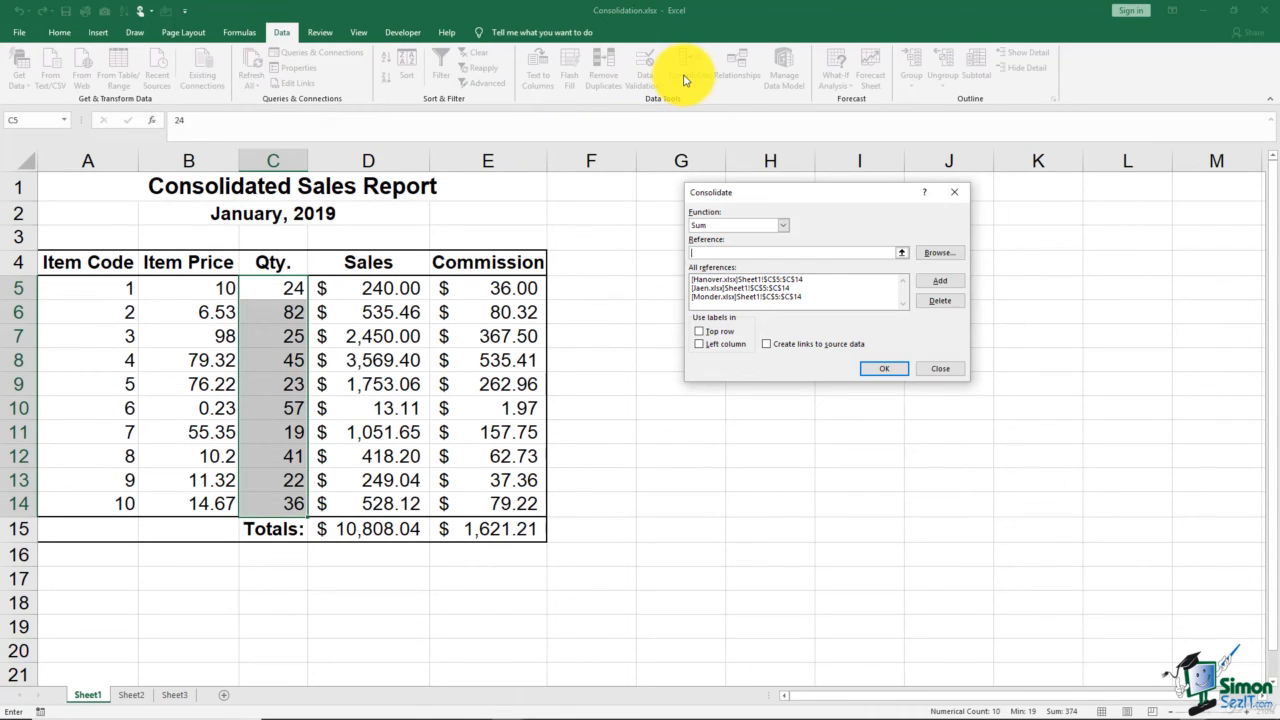
click(767, 344)
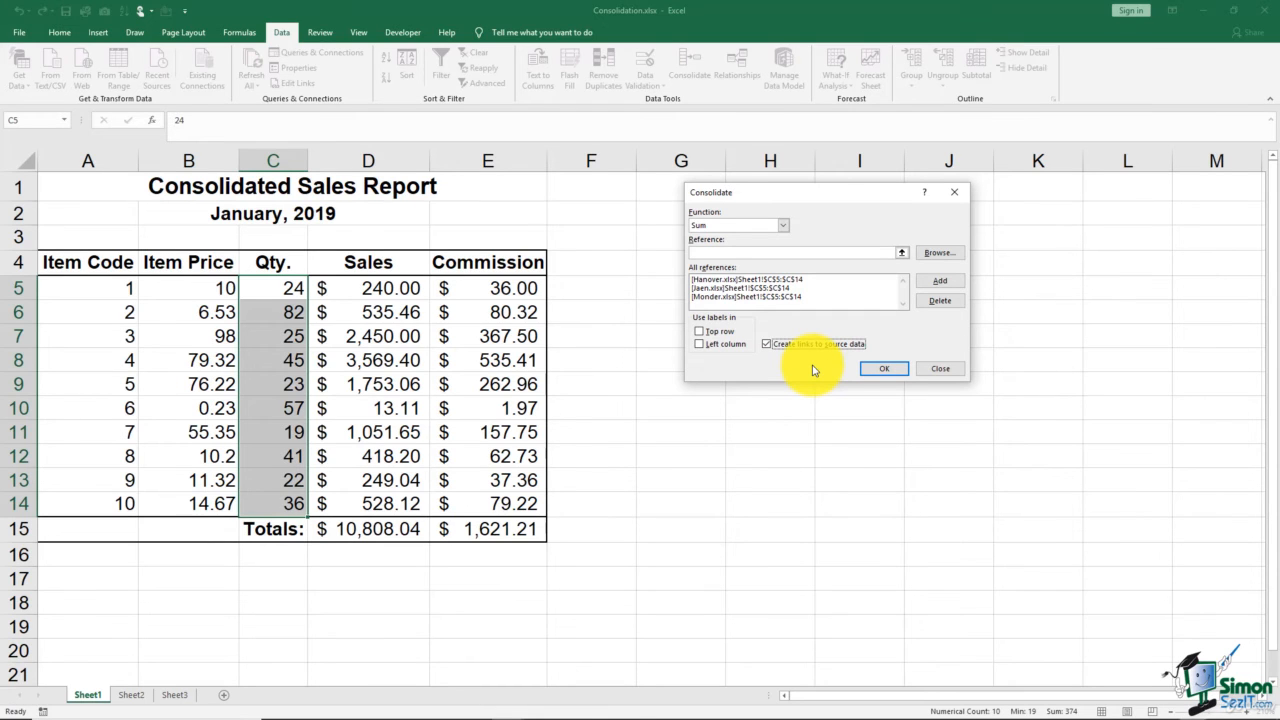
click(892, 369)
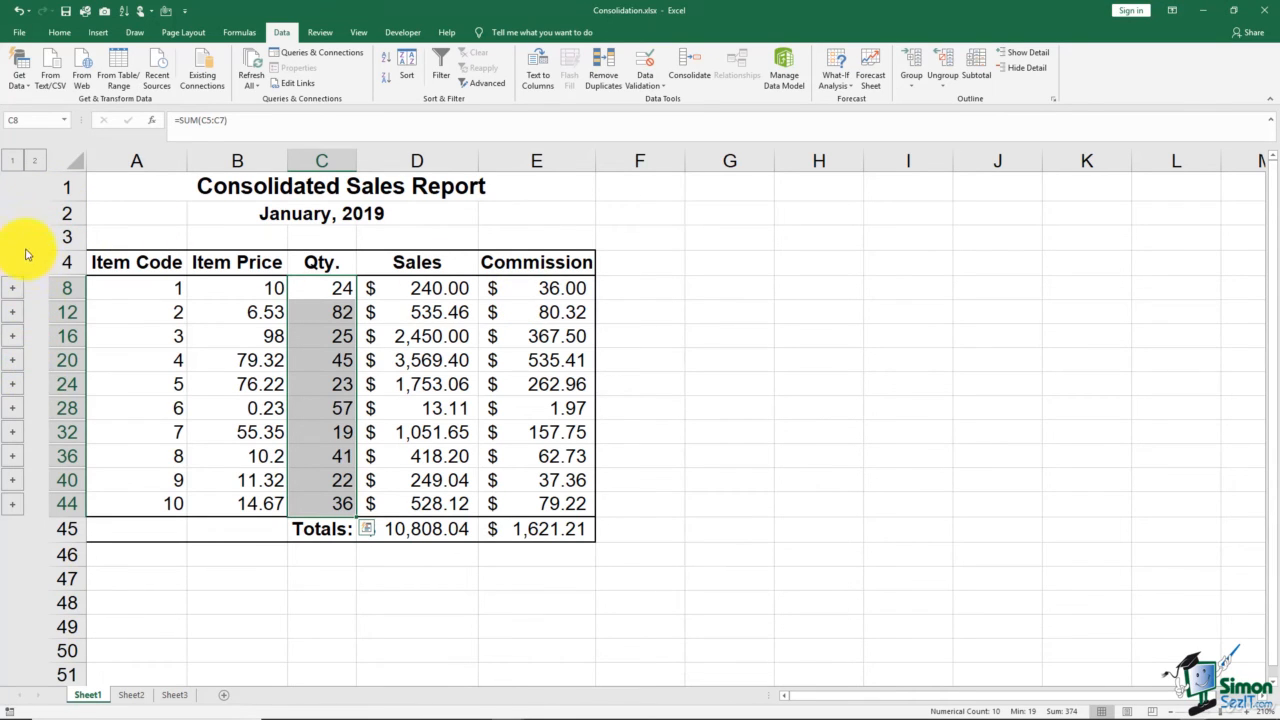
- Expand the outline group for item code 1 and inspect the formulas in C8, C5, C6 and C7
click(323, 290)
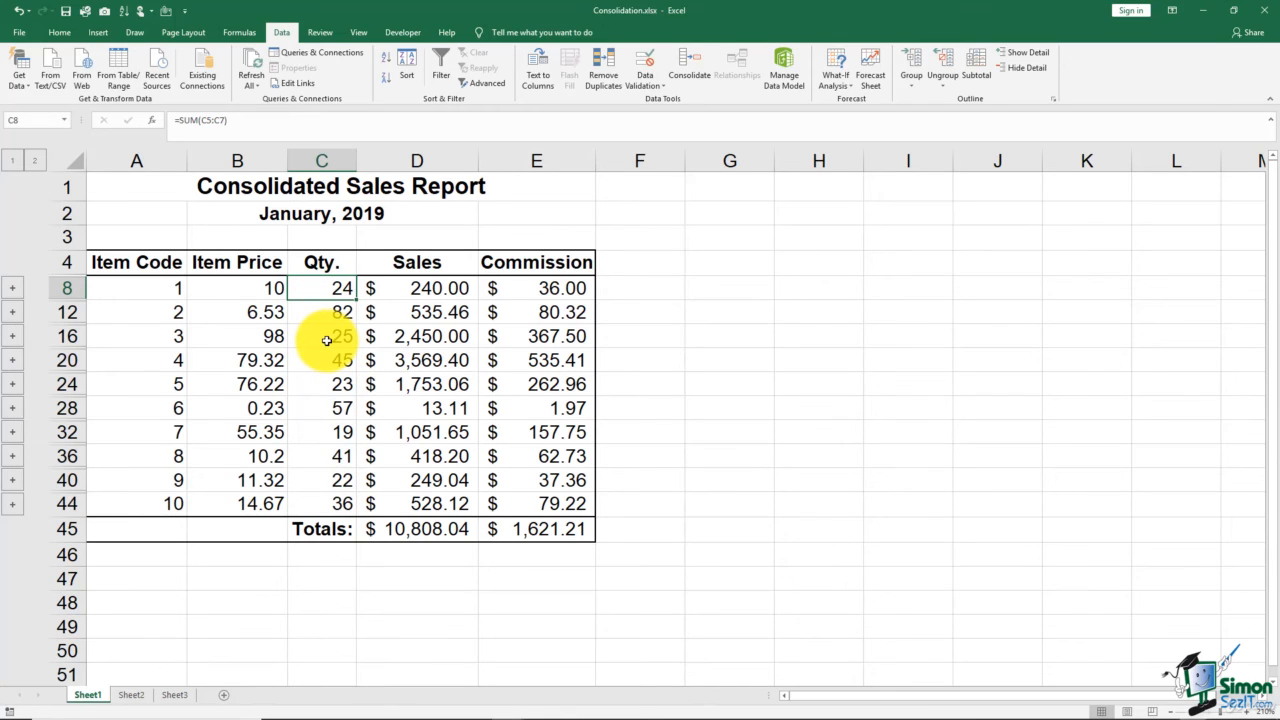
click(13, 290)
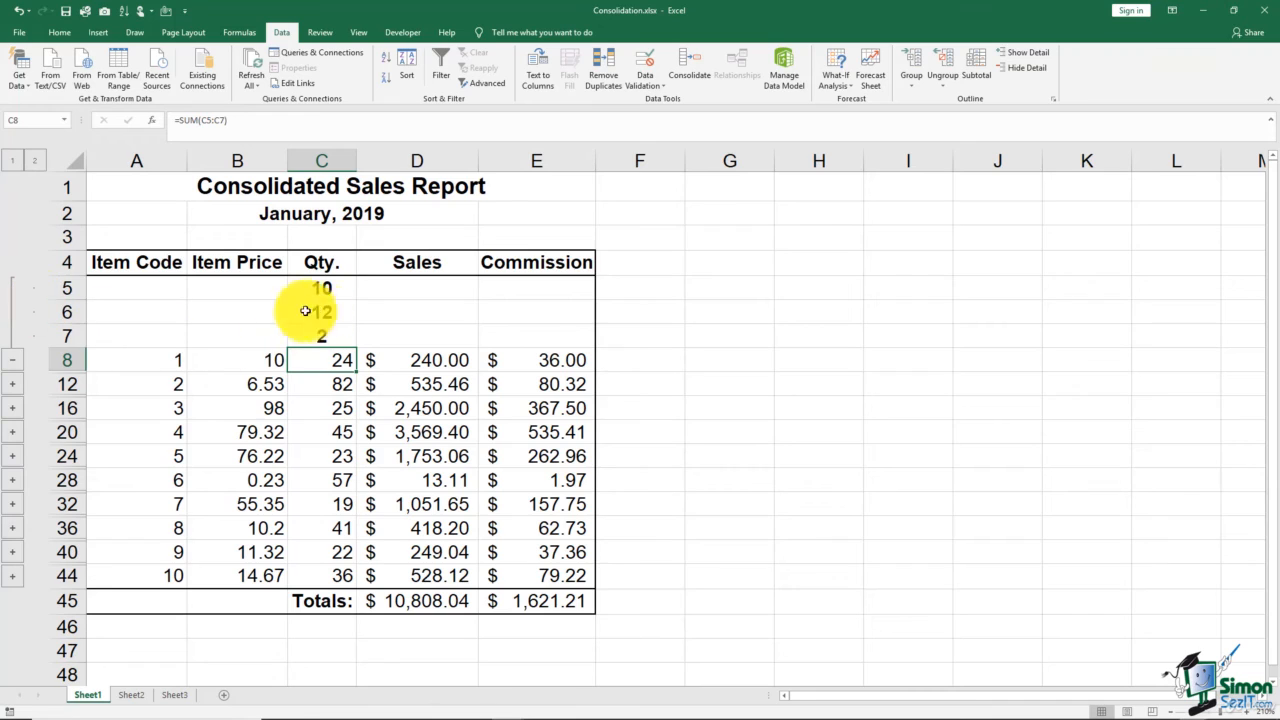
click(344, 290)
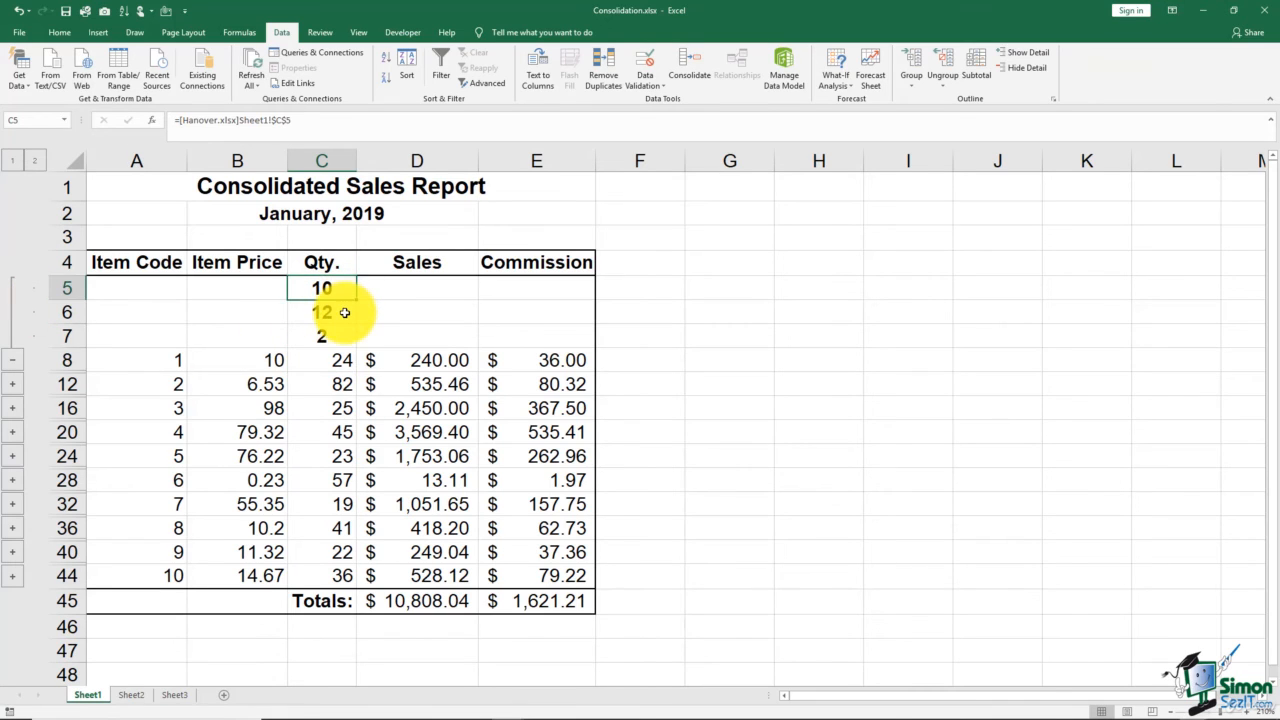
click(343, 312)
click(343, 335)
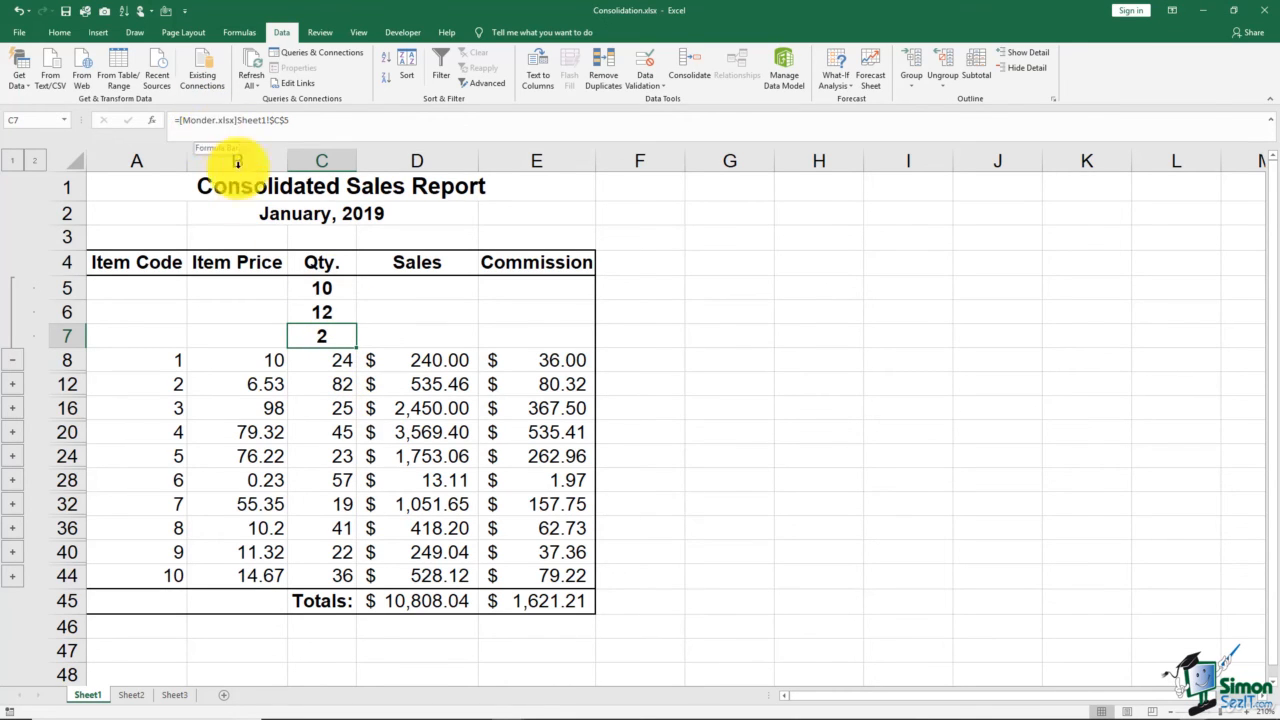
- Check the source links in C6 and C5 again and collapse the outline group for item code 1
click(315, 314)
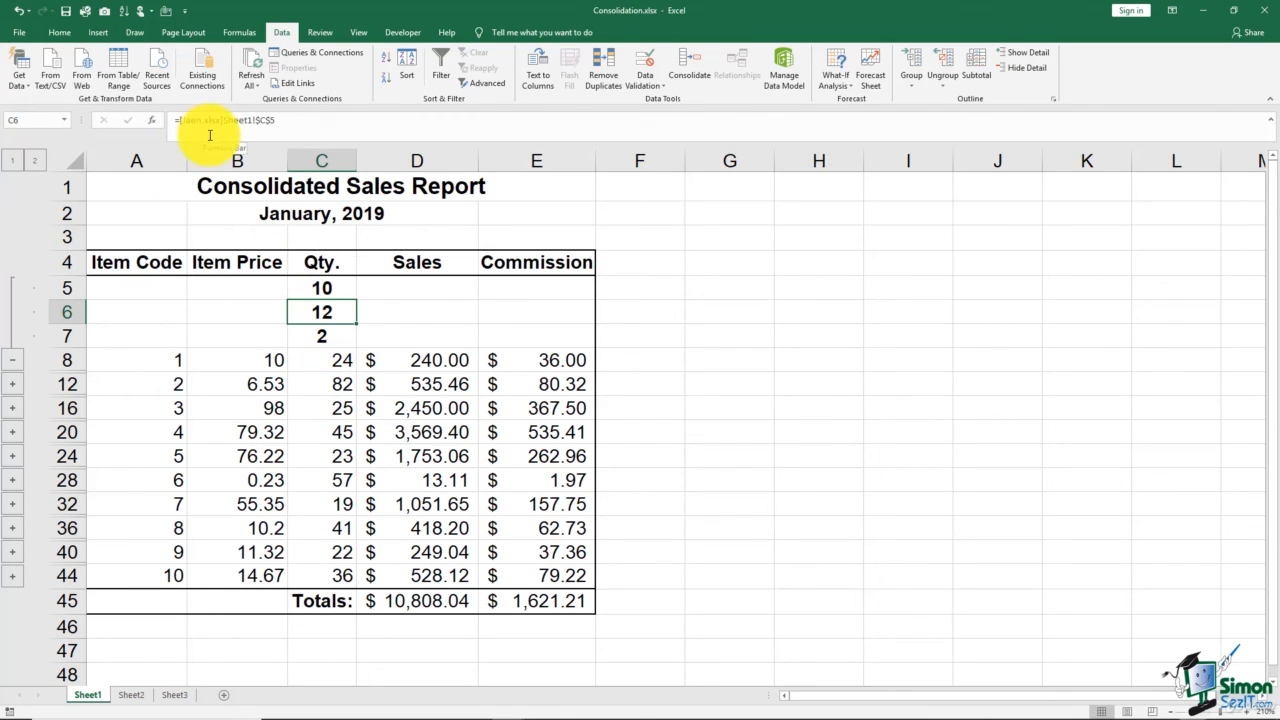
click(323, 288)
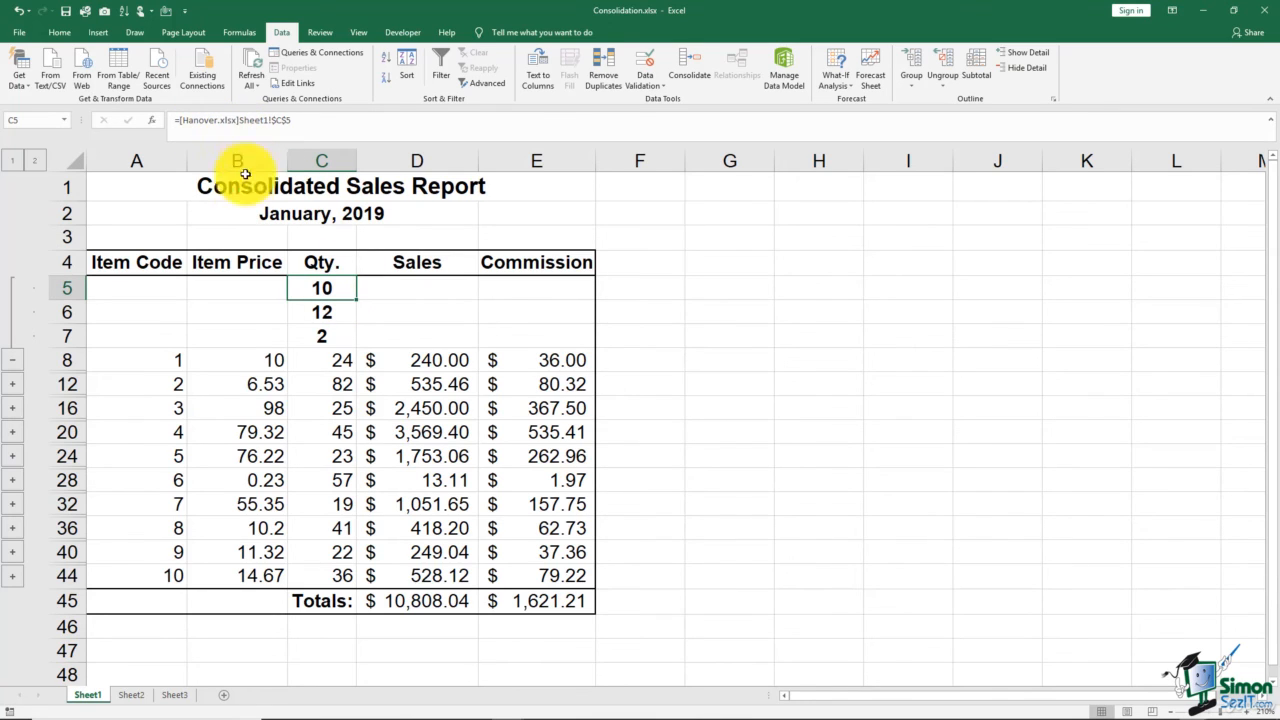
click(13, 366)
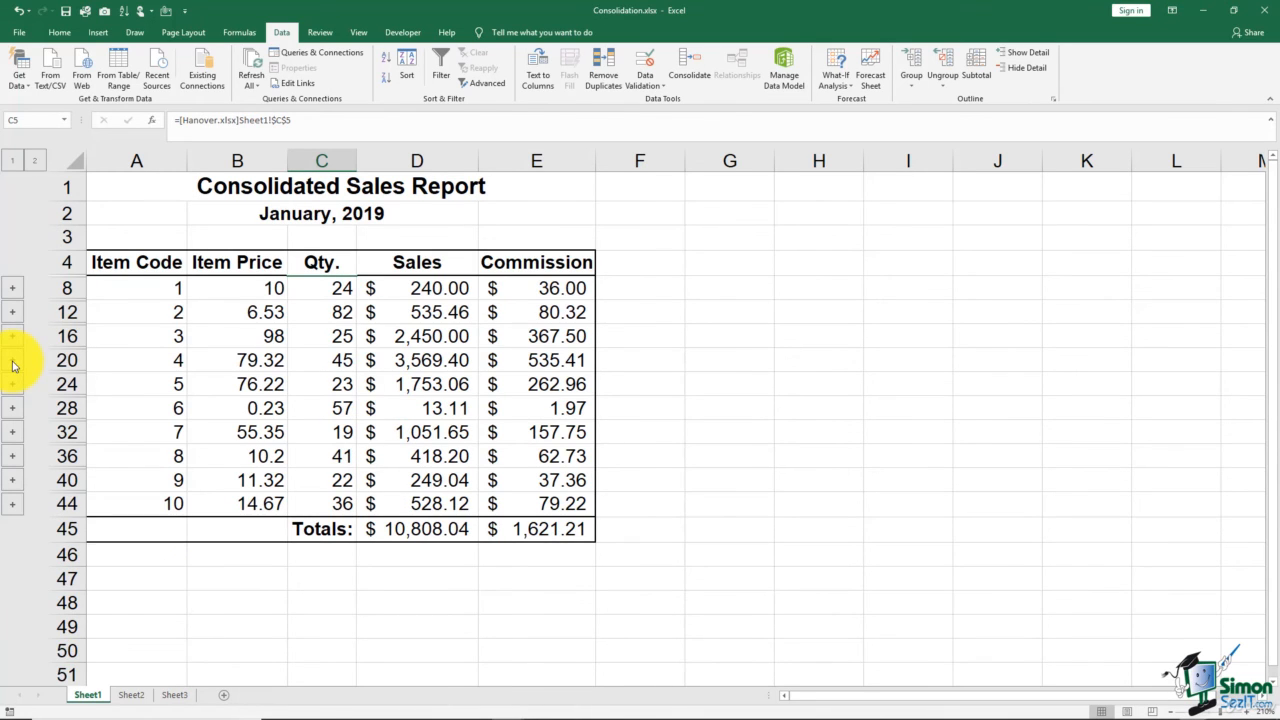
- Expand the outline group for item code 6, inspect the source links in C26, C27 and C25, and collapse the group again
click(13, 414)
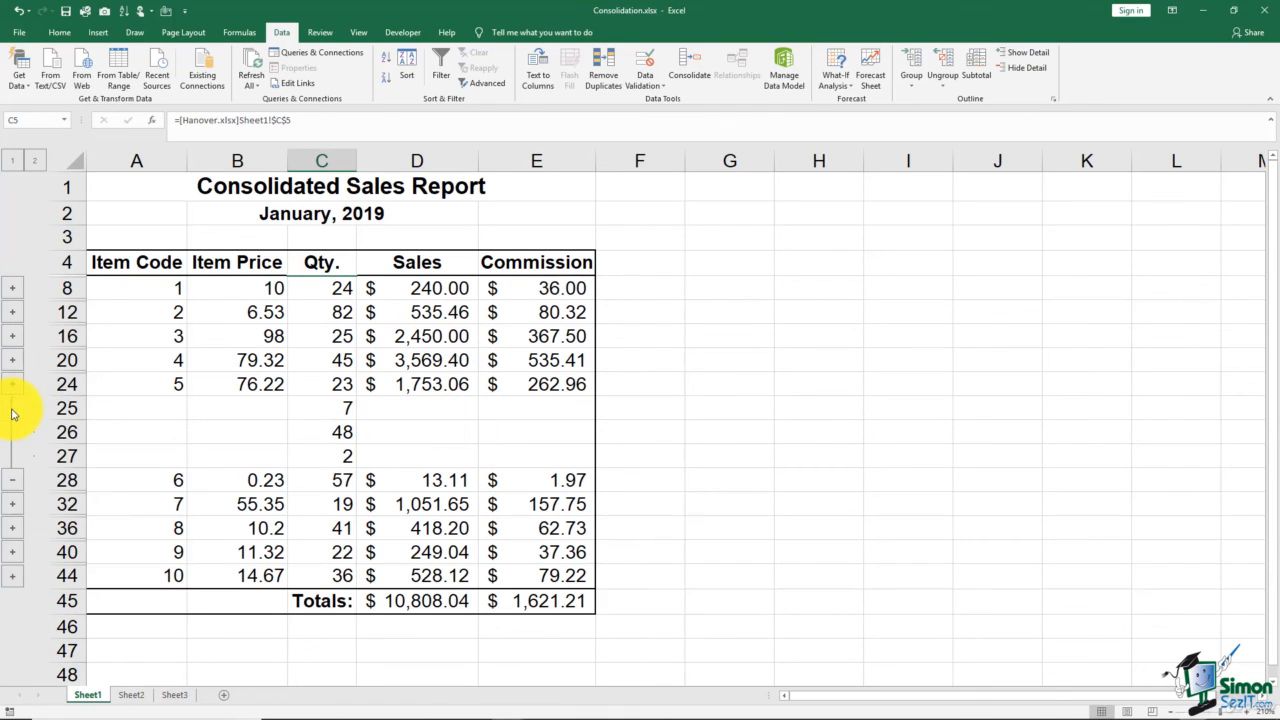
click(343, 432)
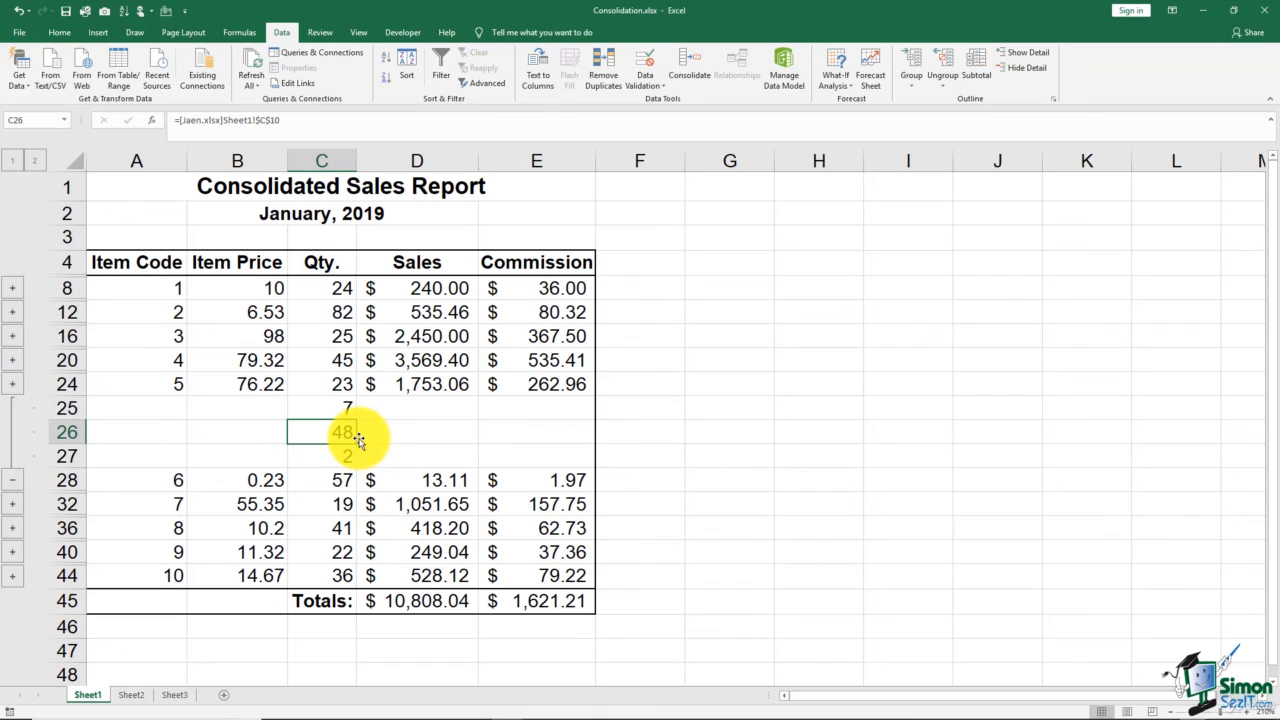
click(351, 456)
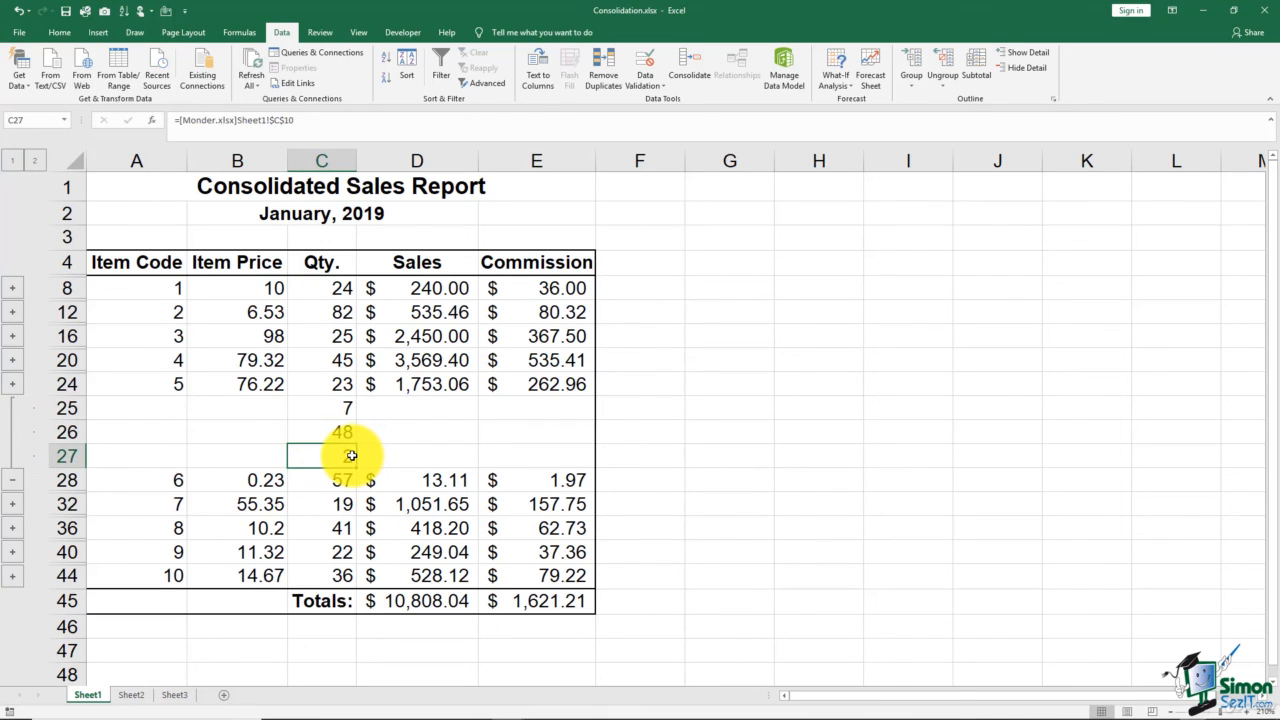
click(349, 408)
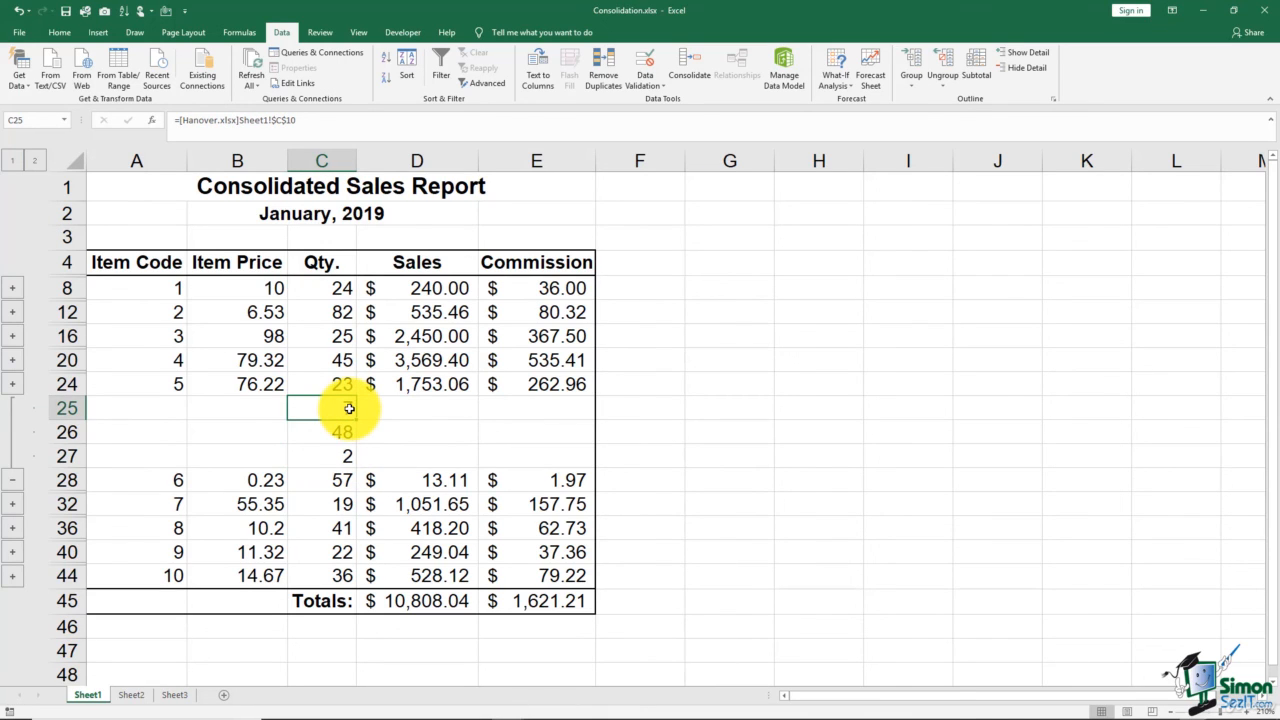
click(12, 480)
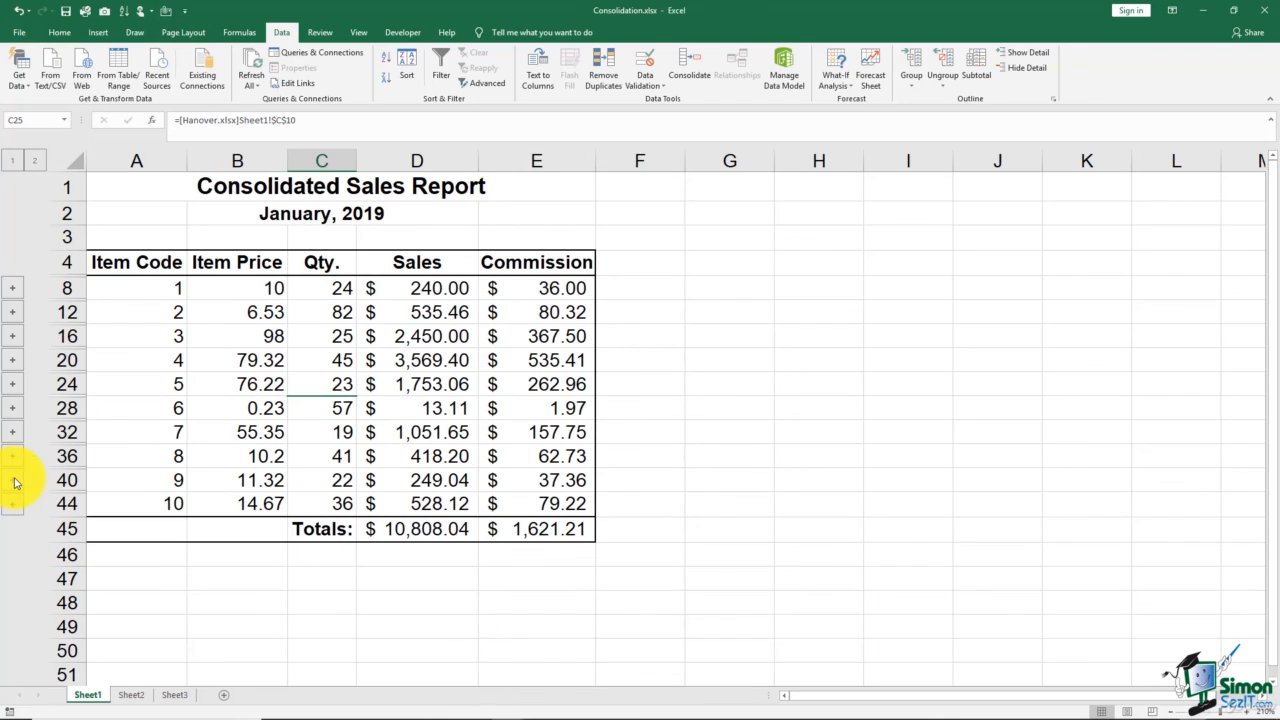
click(695, 376)
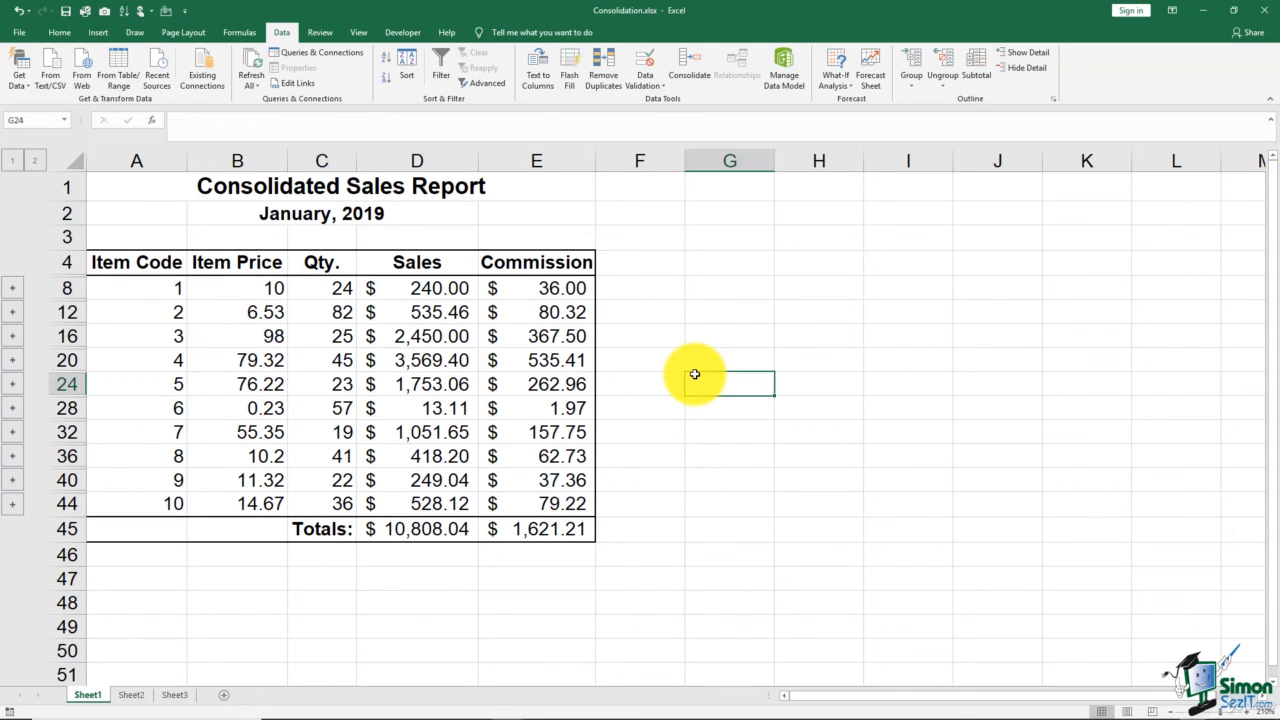